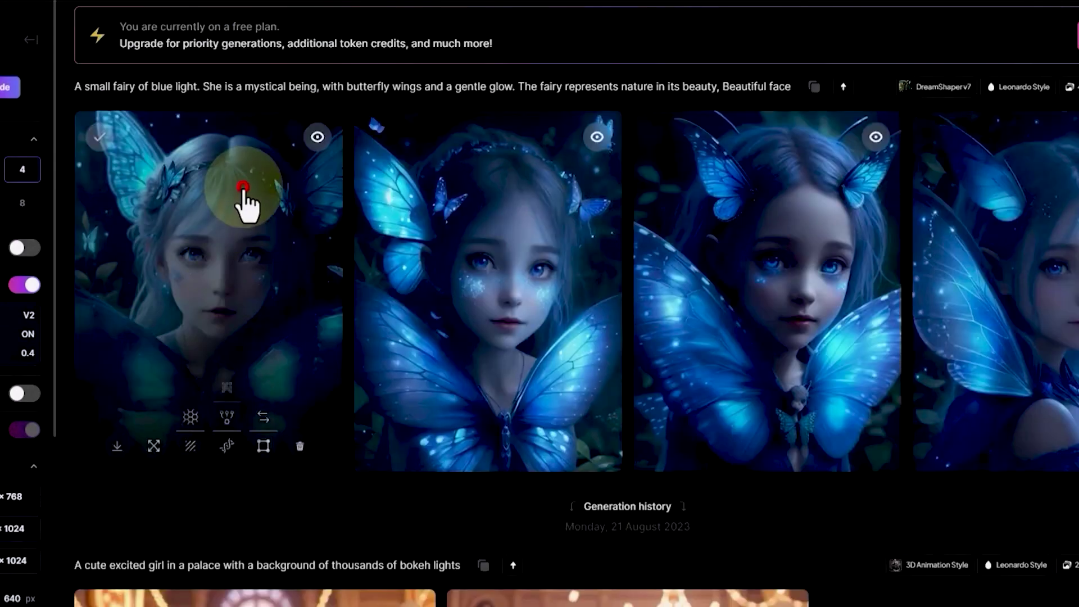
Preview the fairy and cat images in the gallery, then go to the leonardo.ai website.
click(243, 189)
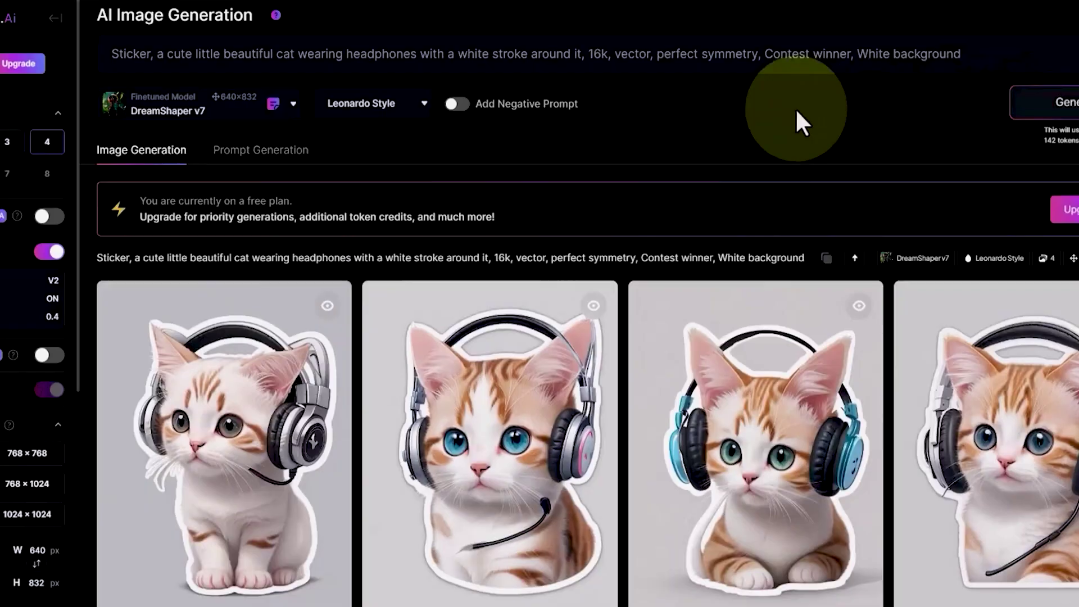
scroll(795, 108, down, 4)
click(253, 240)
click(775, 304)
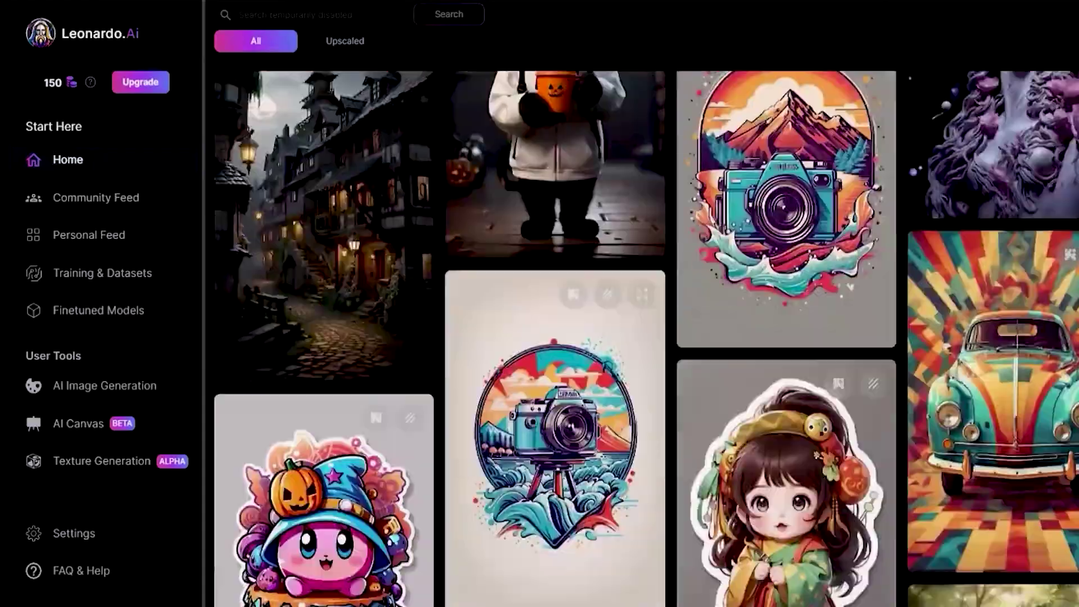
scroll(551, 337, down, 15)
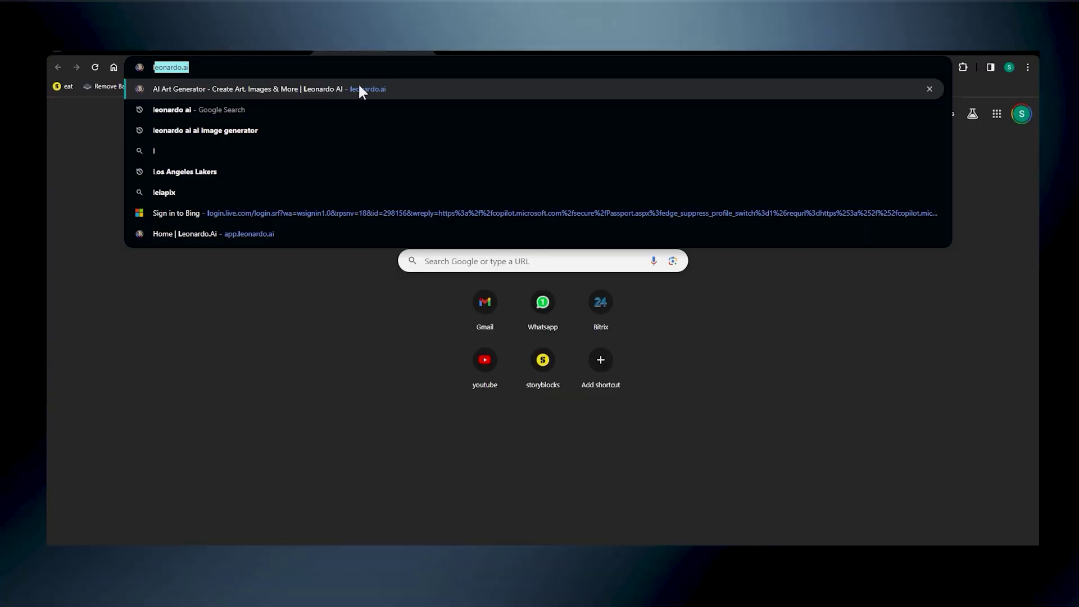
click(354, 85)
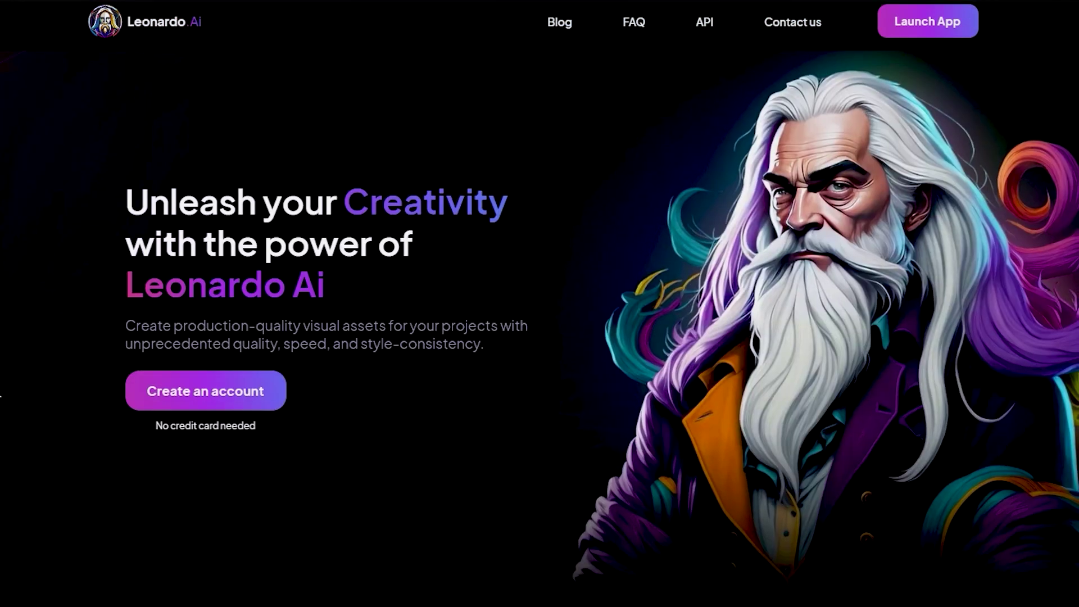
Sign up for a new account with a chosen username and finish onboarding.
click(189, 393)
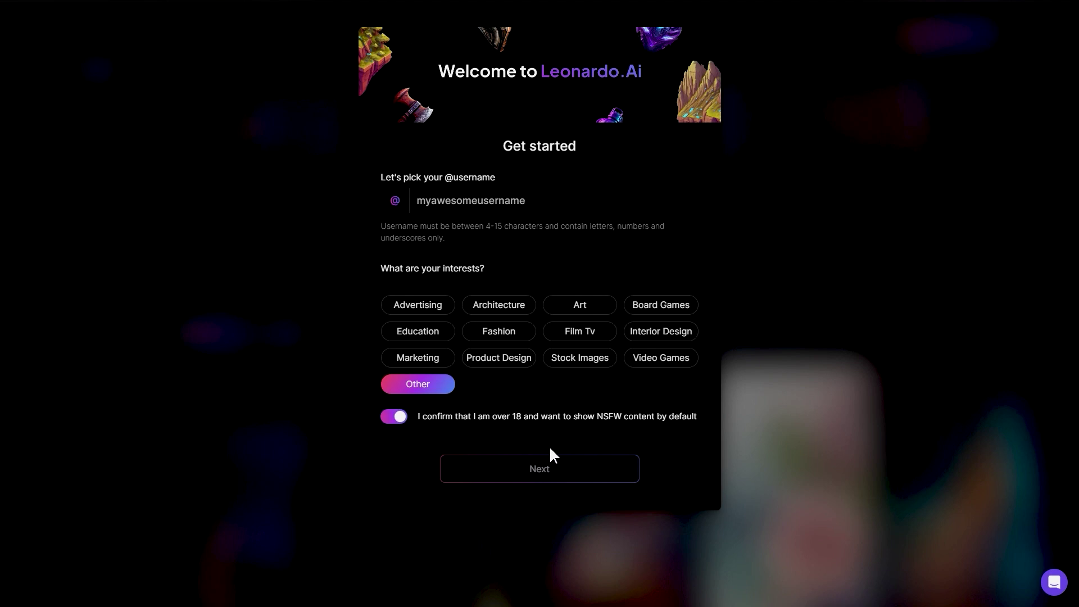
click(472, 201)
text(shahzaibanjum)
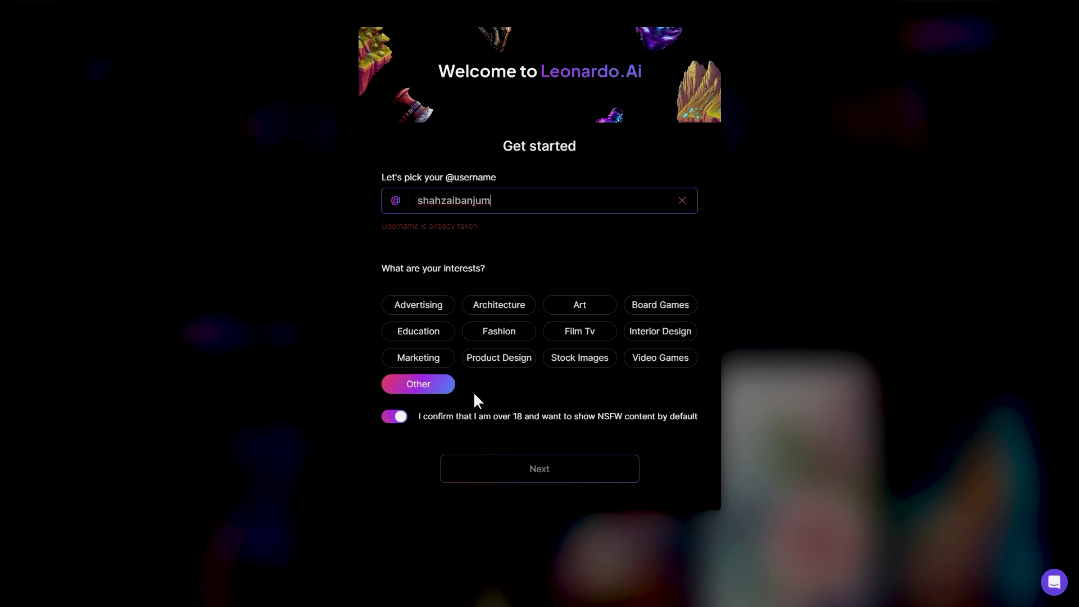
click(530, 474)
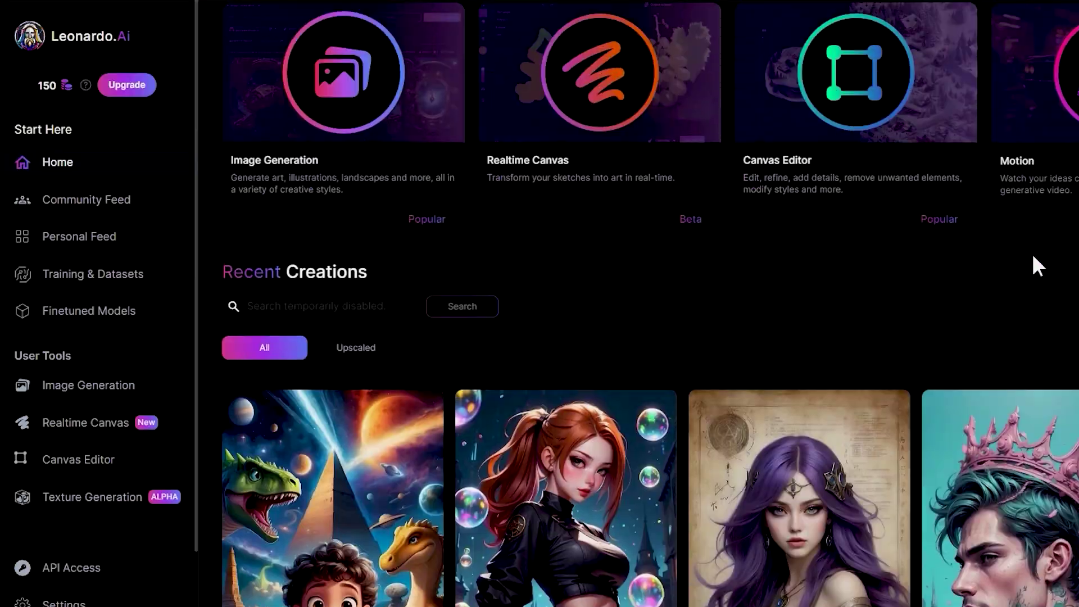
Open the Finetuned Models gallery and scroll through the platform models.
scroll(1032, 254, down, 10)
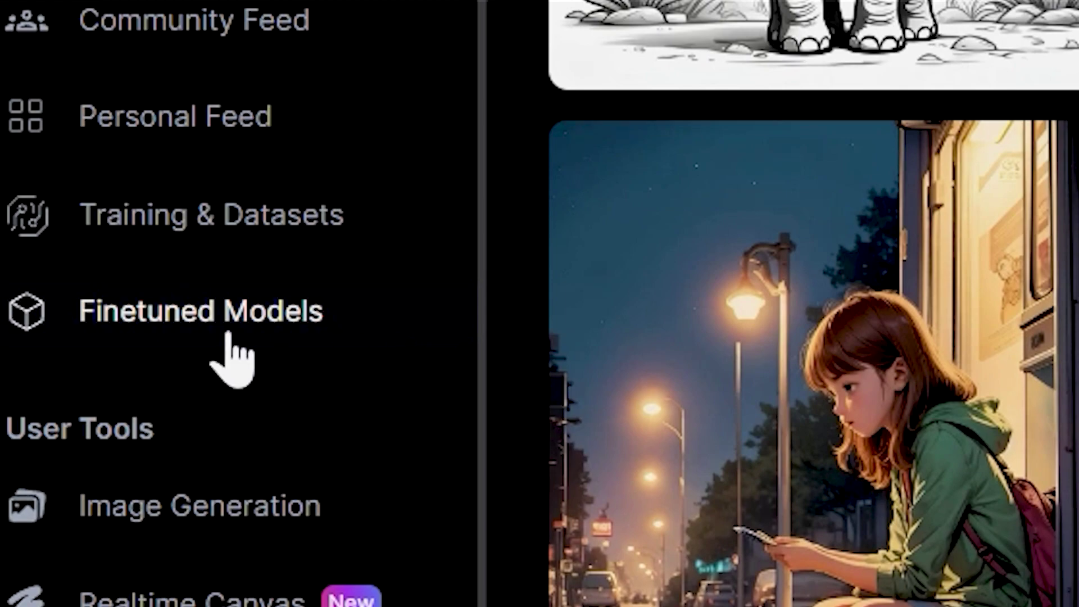
click(229, 336)
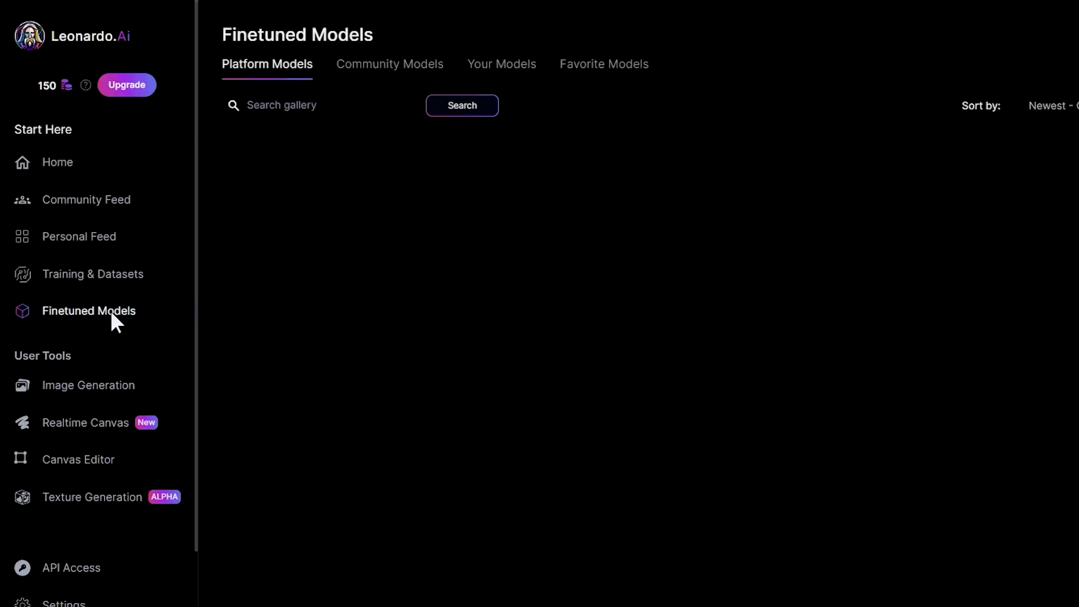
scroll(549, 314, down, 3)
scroll(550, 318, down, 2)
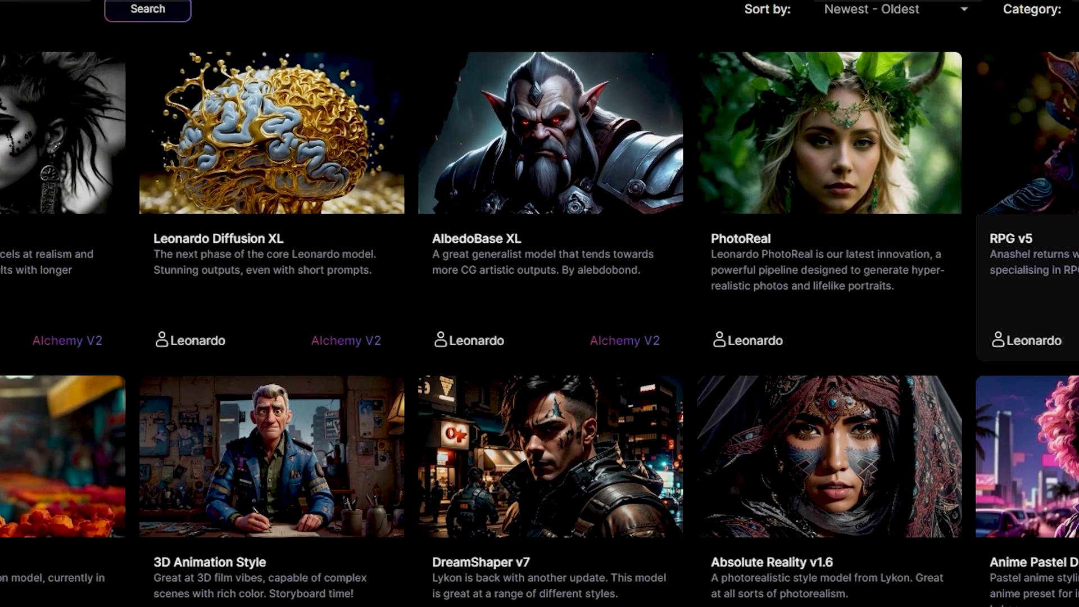
scroll(540, 303, down, 10)
scroll(540, 303, down, 10)
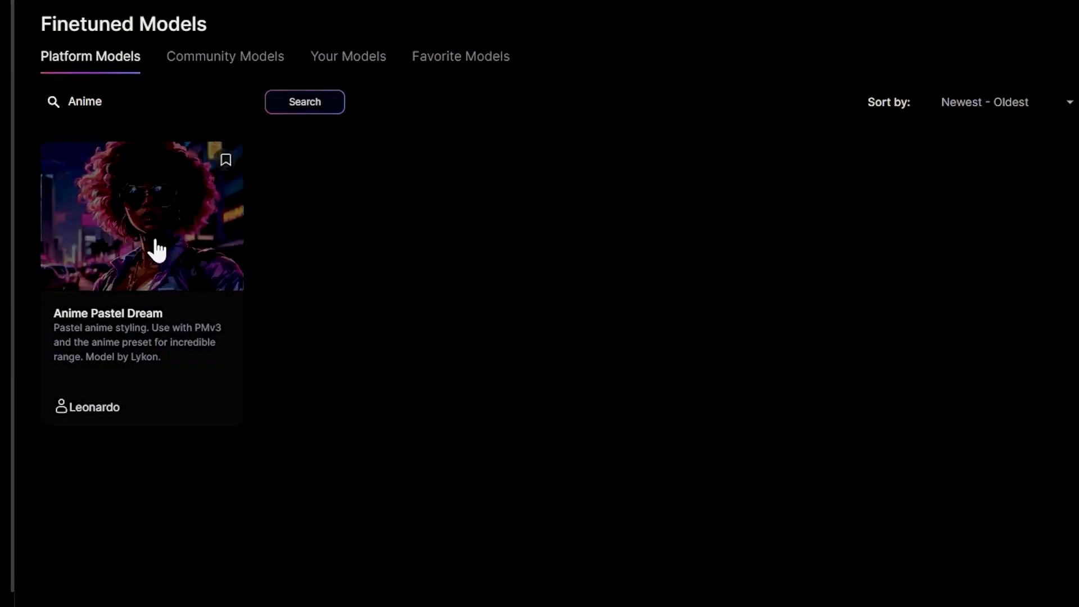
View the Anime Pastel Dream model's details and browse its example images.
click(152, 243)
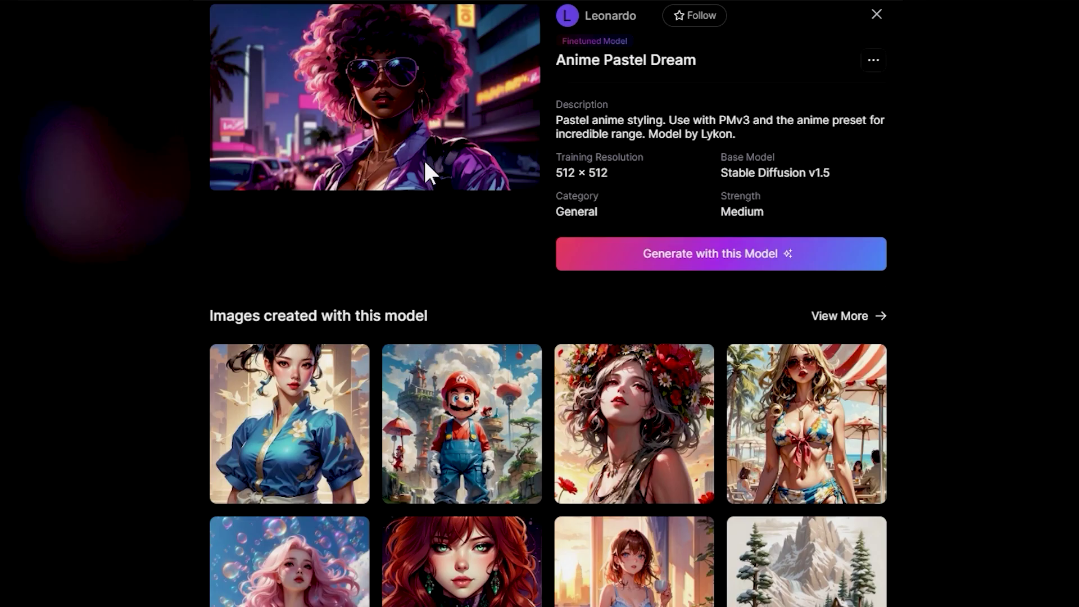
scroll(423, 158, down, 2)
scroll(424, 159, up, 2)
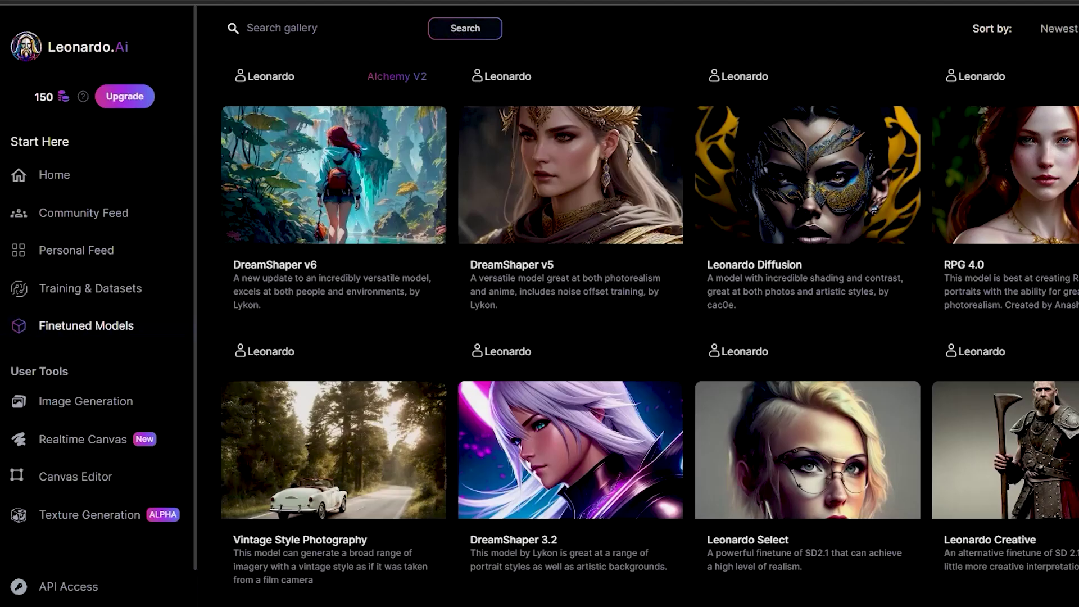
scroll(650, 332, up, 1)
scroll(650, 332, down, 1)
scroll(650, 332, up, 5)
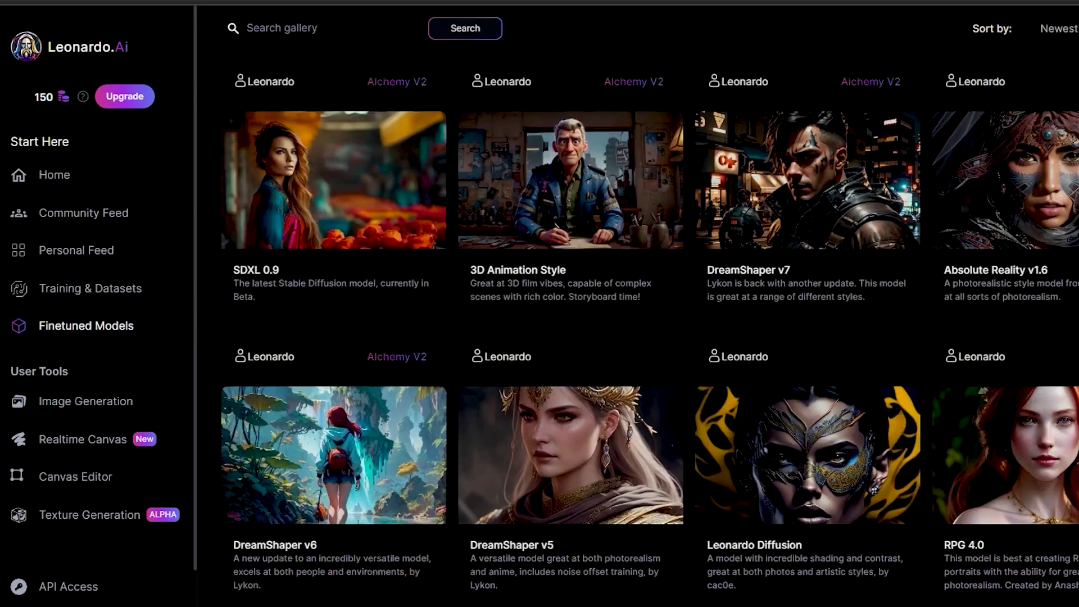
scroll(650, 332, down, 4)
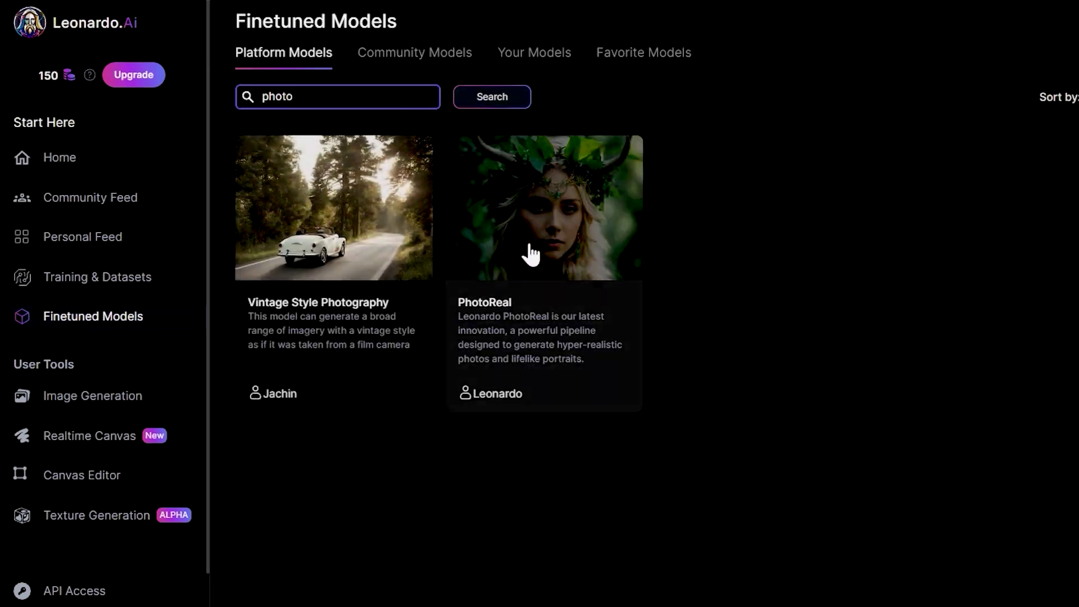
Open the PhotoReal model card and inspect the astronaut-skull and demon ninja example settings.
click(525, 251)
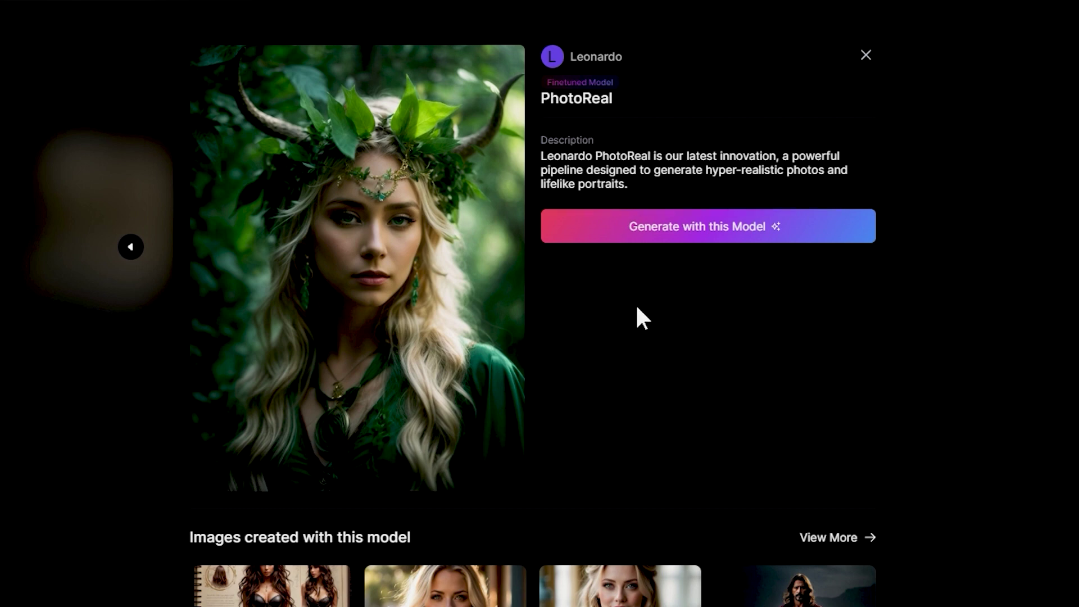
scroll(722, 412, down, 5)
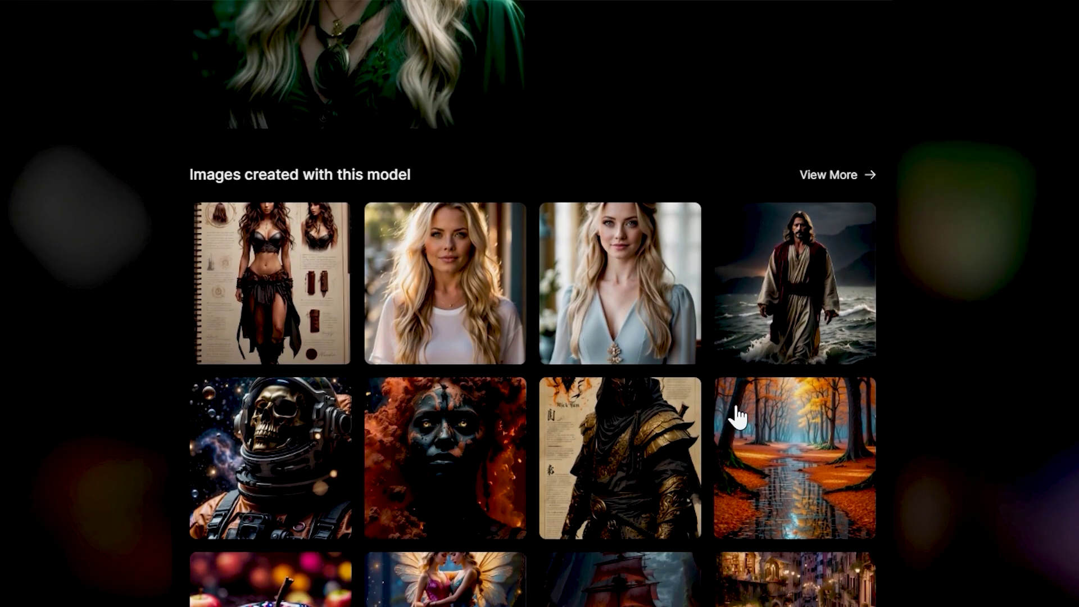
click(318, 500)
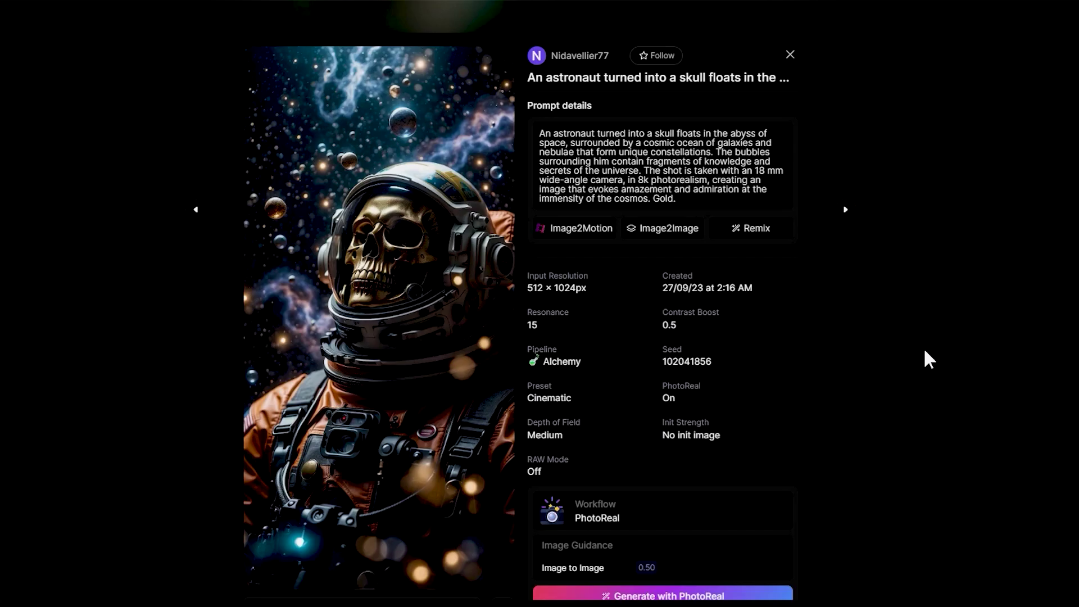
scroll(928, 360, down, 7)
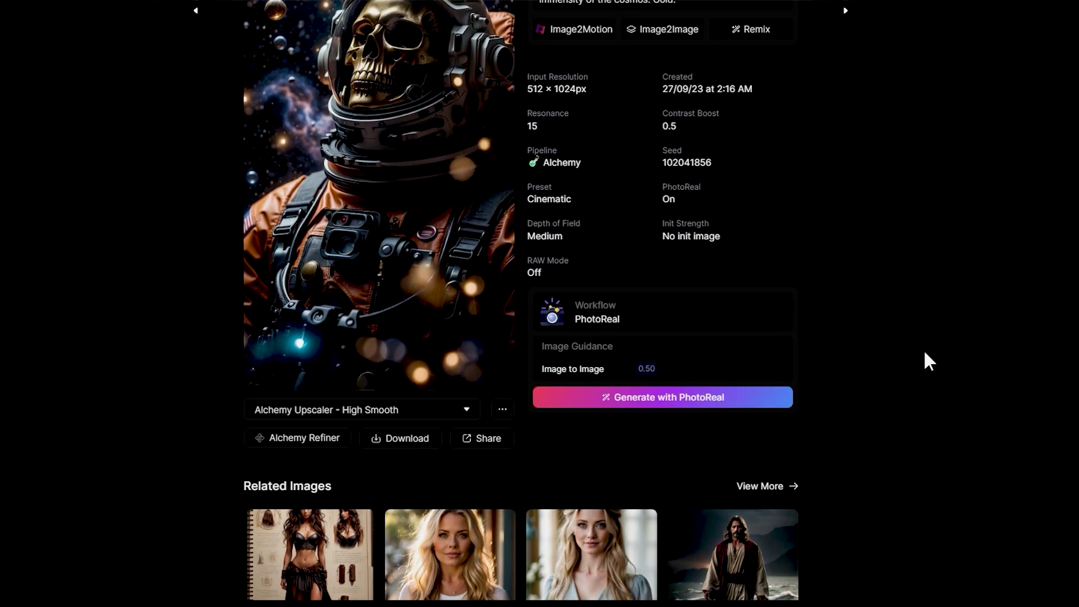
scroll(923, 349, down, 3)
click(573, 380)
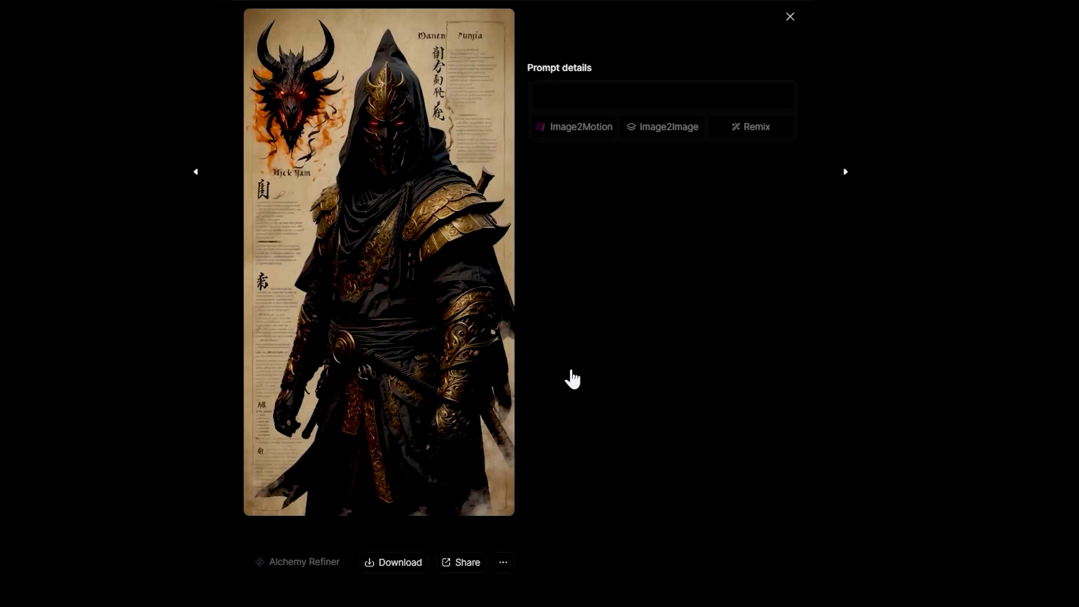
scroll(539, 382, down, 3)
Start generating with PhotoReal and look over the chair images in Generation History.
click(641, 405)
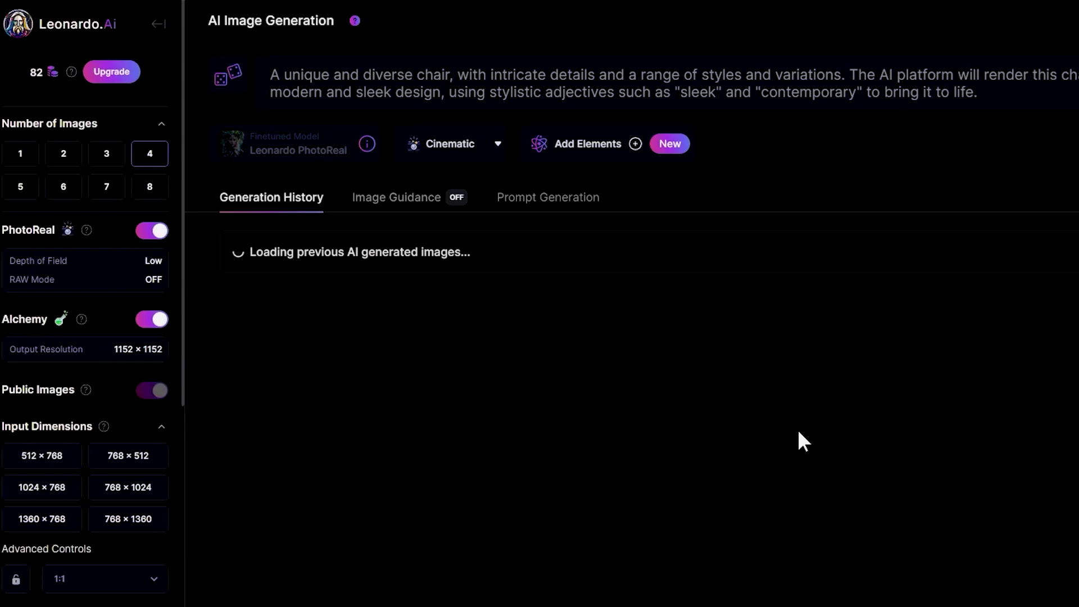
scroll(808, 442, down, 1)
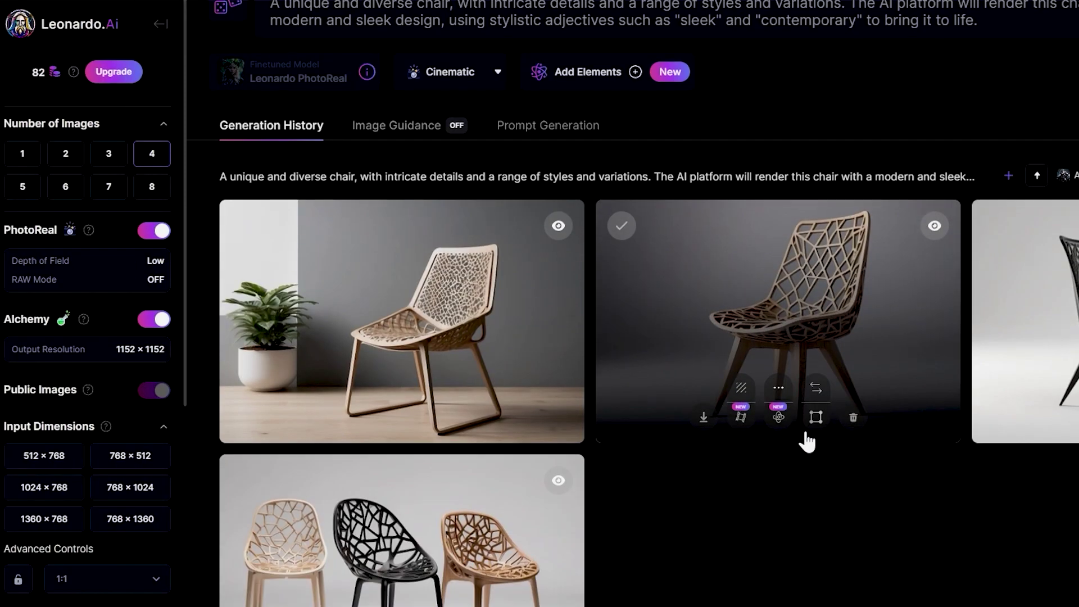
scroll(808, 442, up, 1)
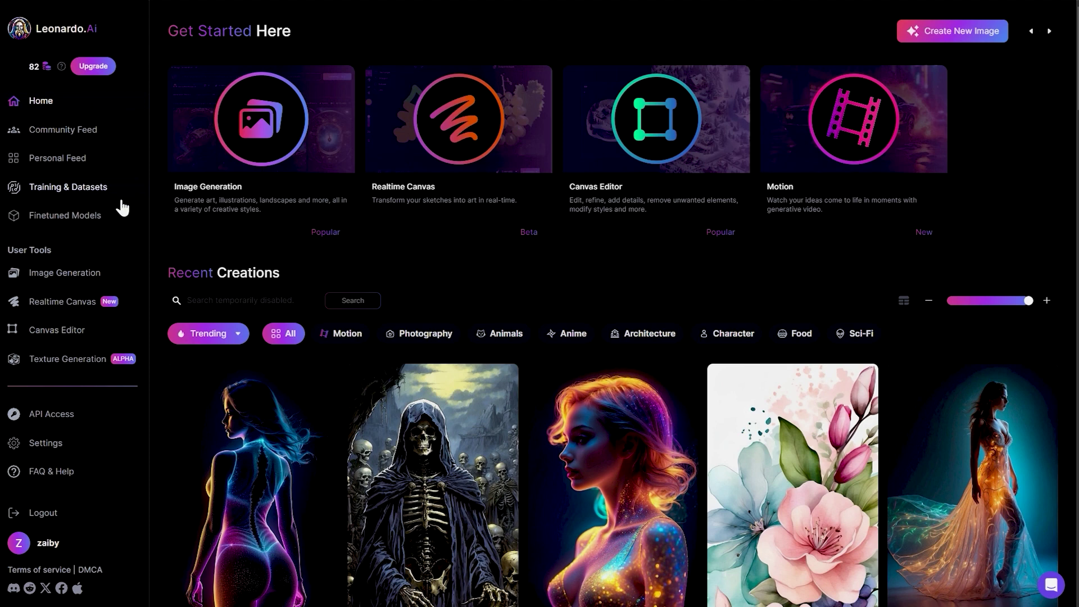
Browse the Community Feed and open the glowing silhouette image's details.
click(117, 135)
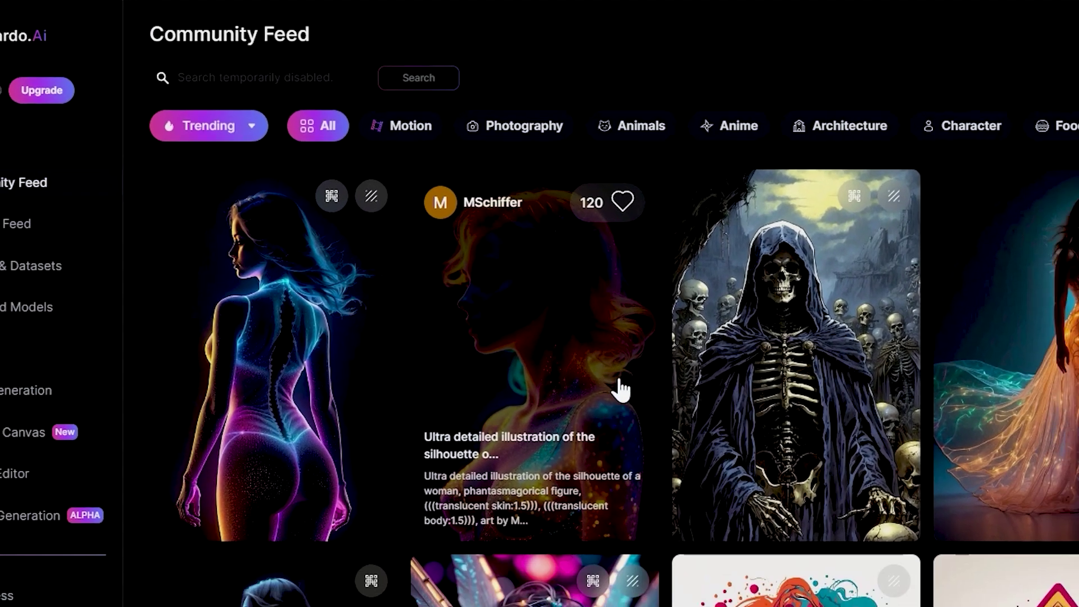
scroll(491, 278, down, 5)
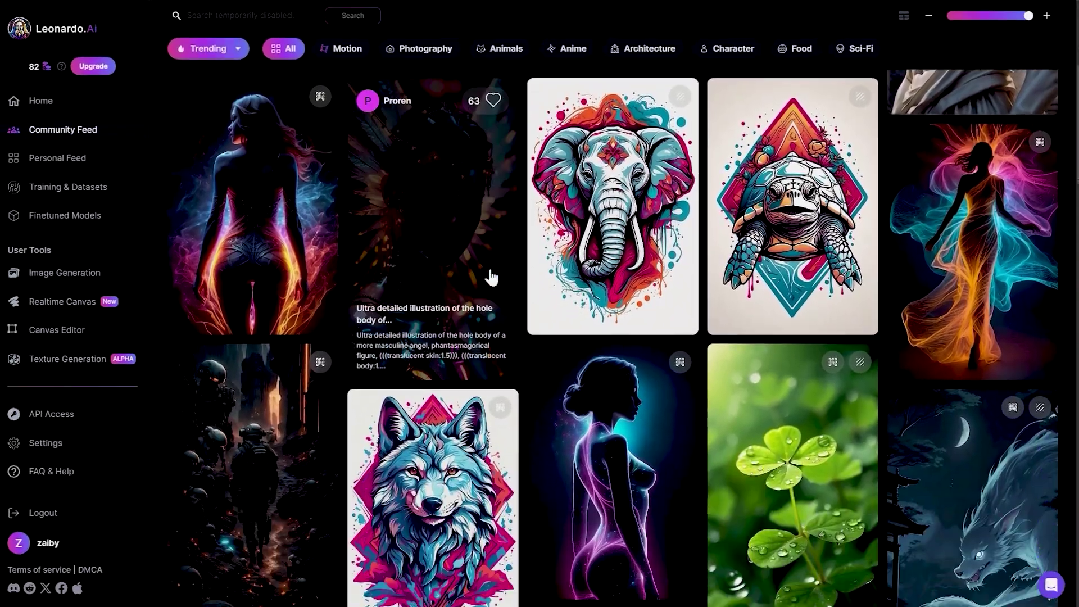
scroll(491, 277, down, 8)
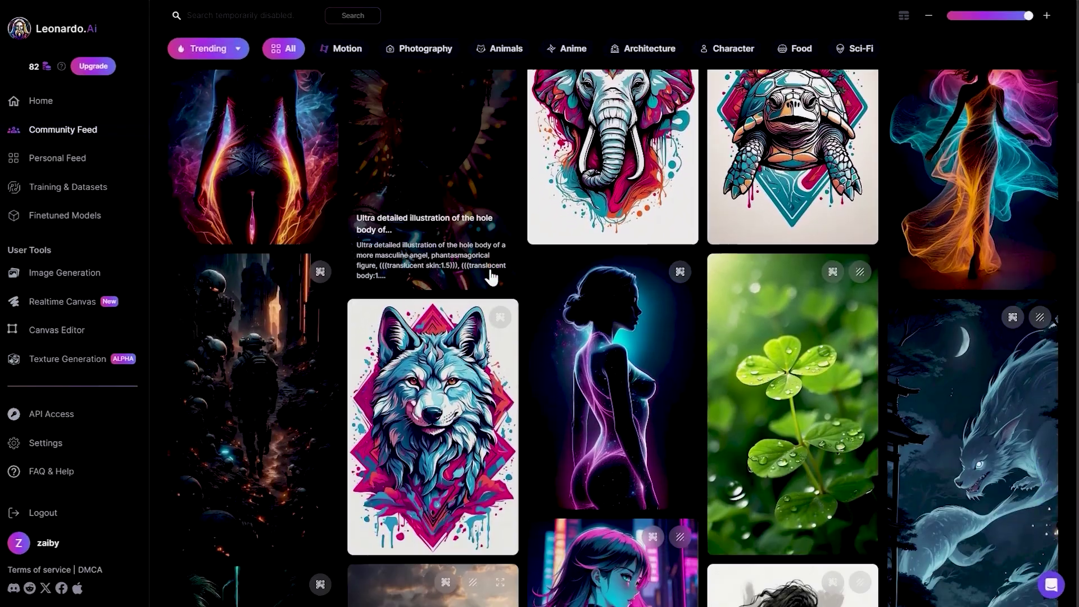
scroll(491, 277, up, 12)
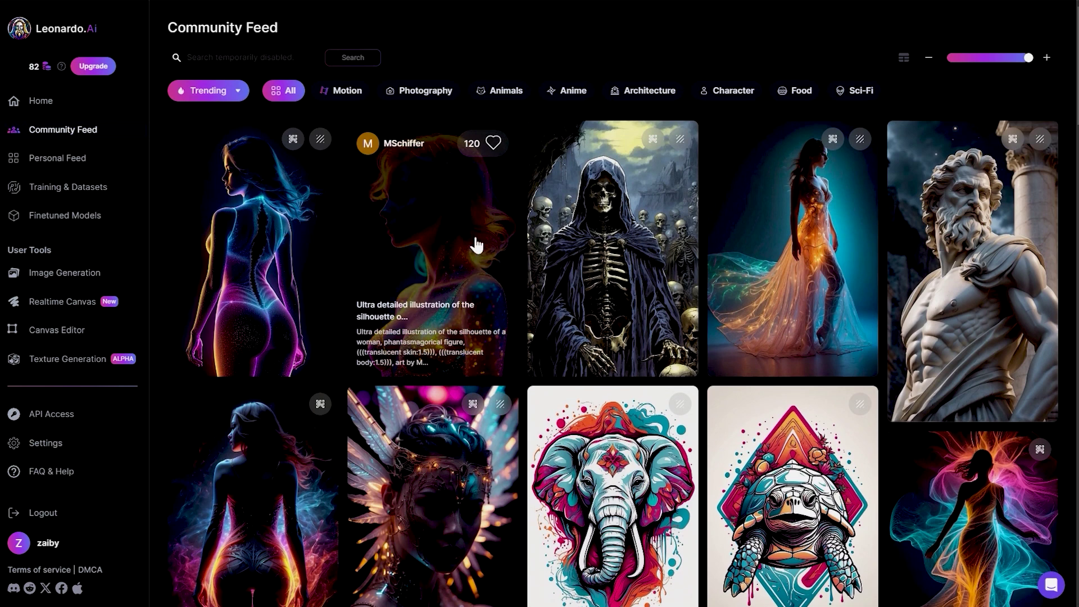
click(477, 246)
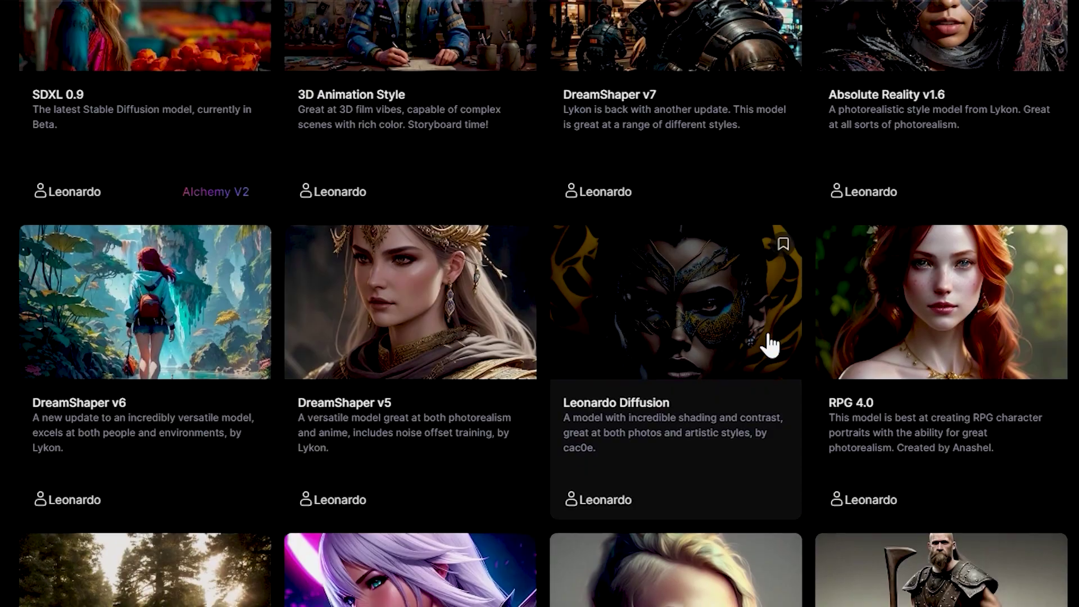
scroll(770, 345, up, 5)
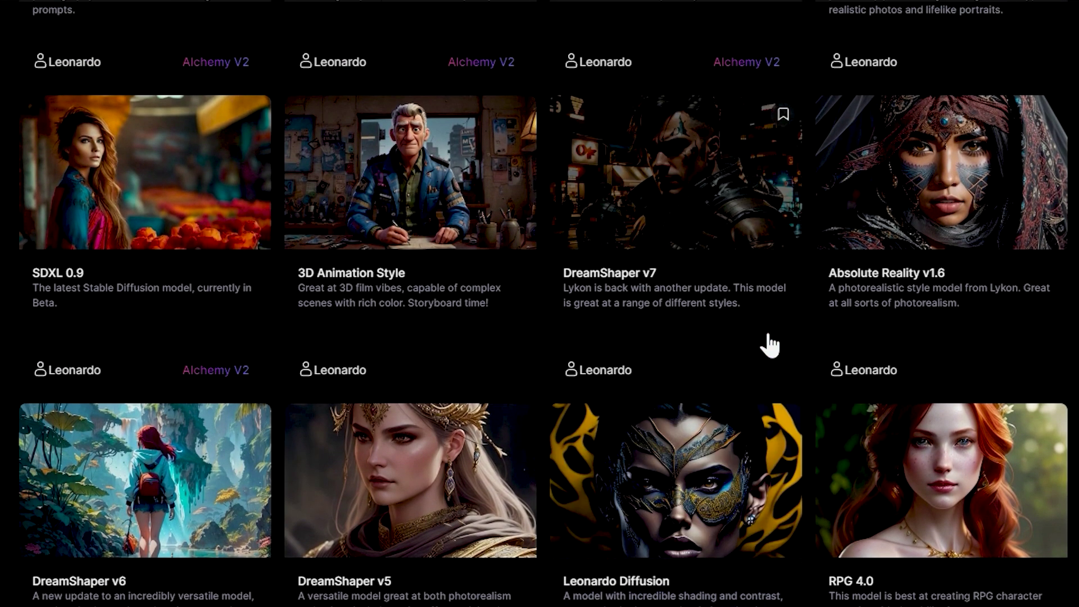
scroll(770, 346, up, 3)
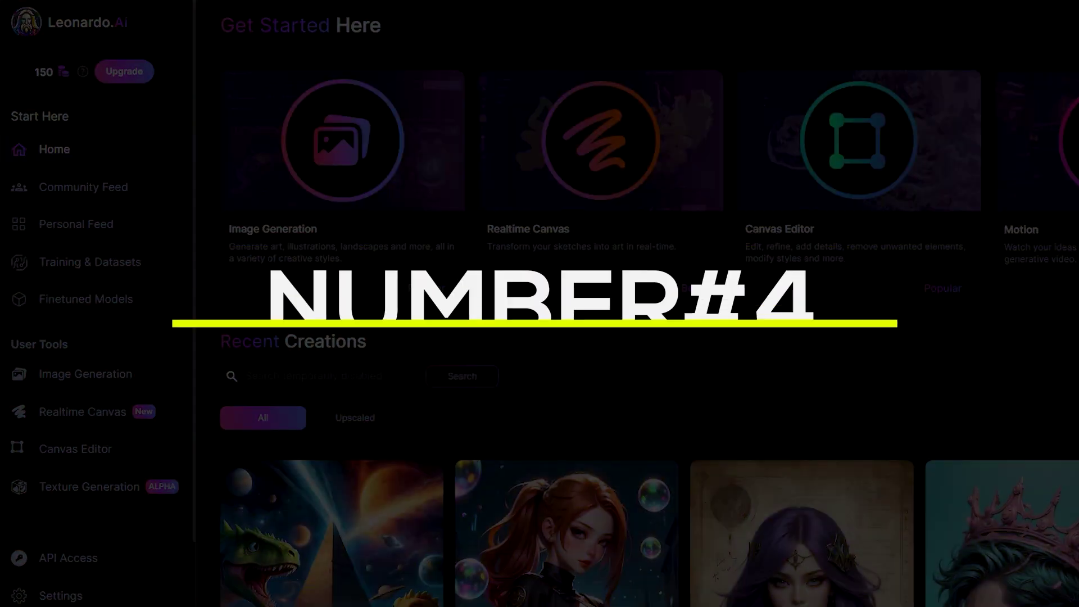
Scroll through the Community Feed of shared images.
scroll(164, 221, down, 3)
scroll(176, 246, up, 3)
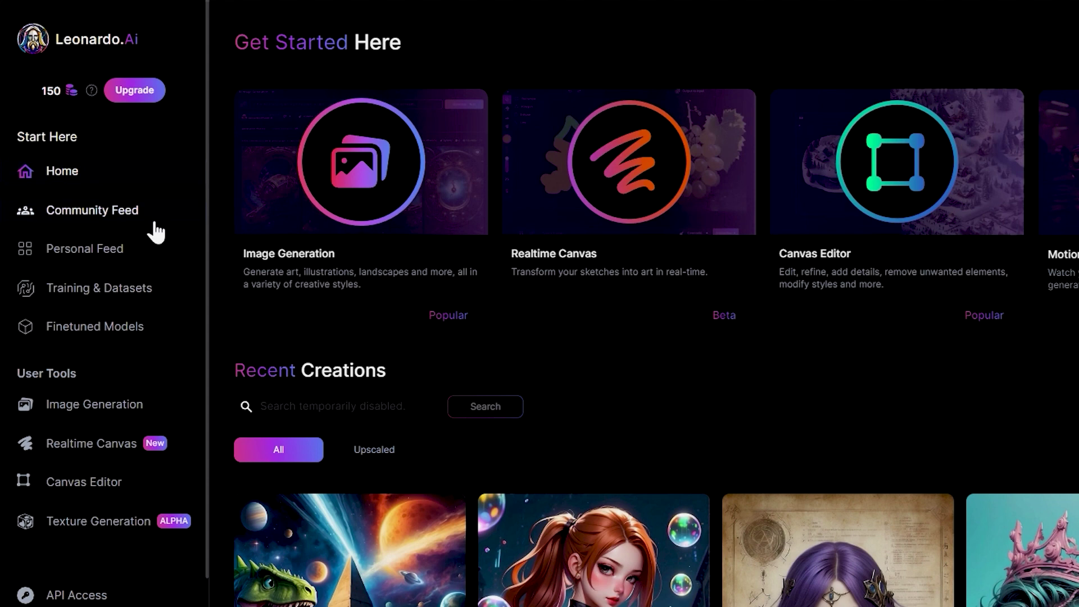
click(156, 223)
scroll(528, 275, down, 1)
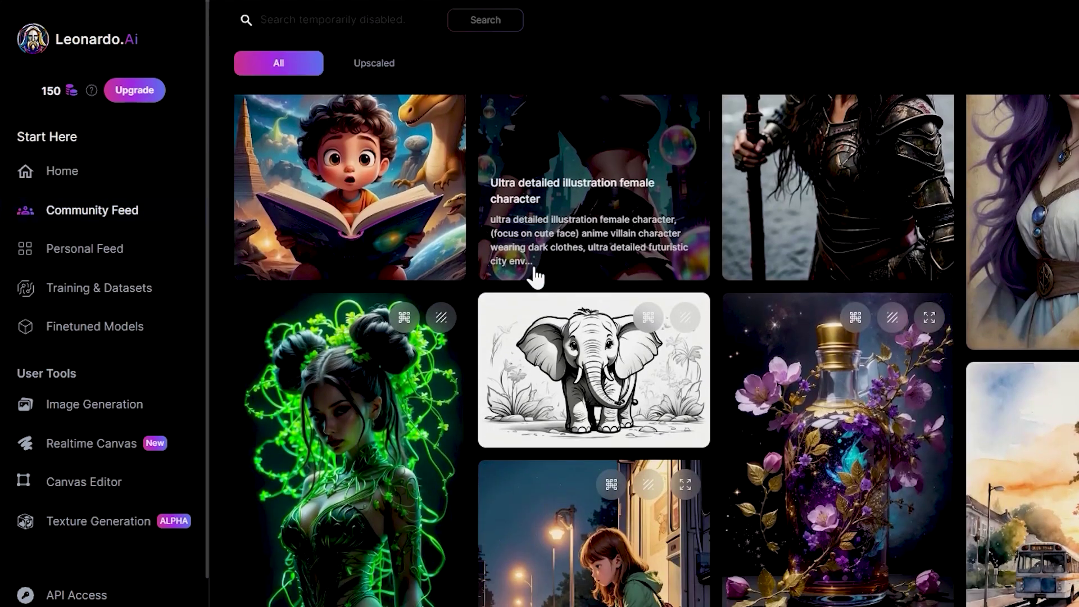
scroll(535, 276, down, 5)
scroll(536, 276, up, 6)
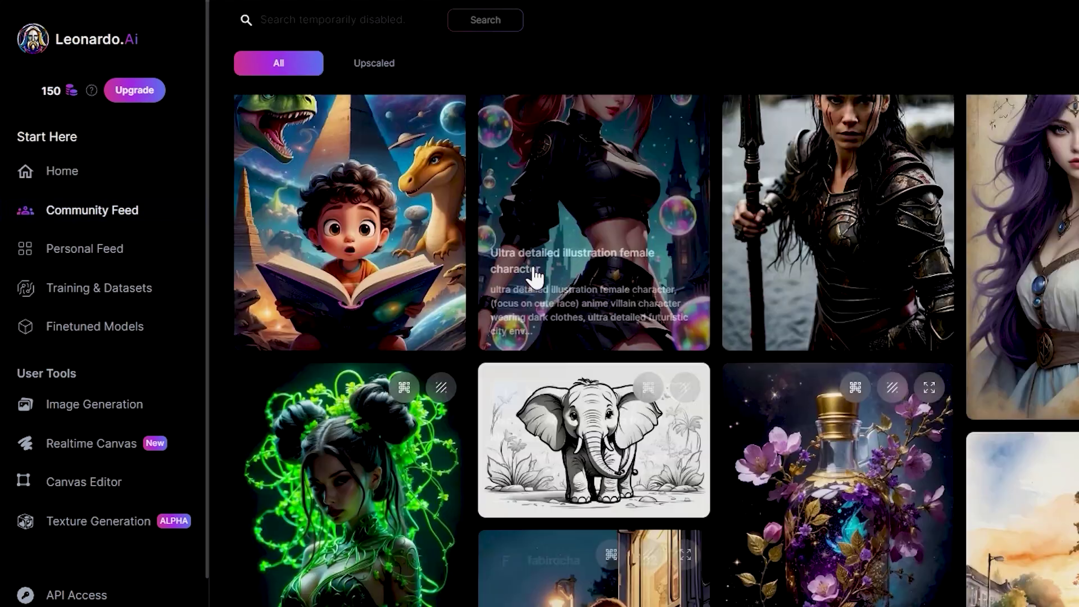
scroll(535, 276, up, 1)
scroll(536, 275, down, 2)
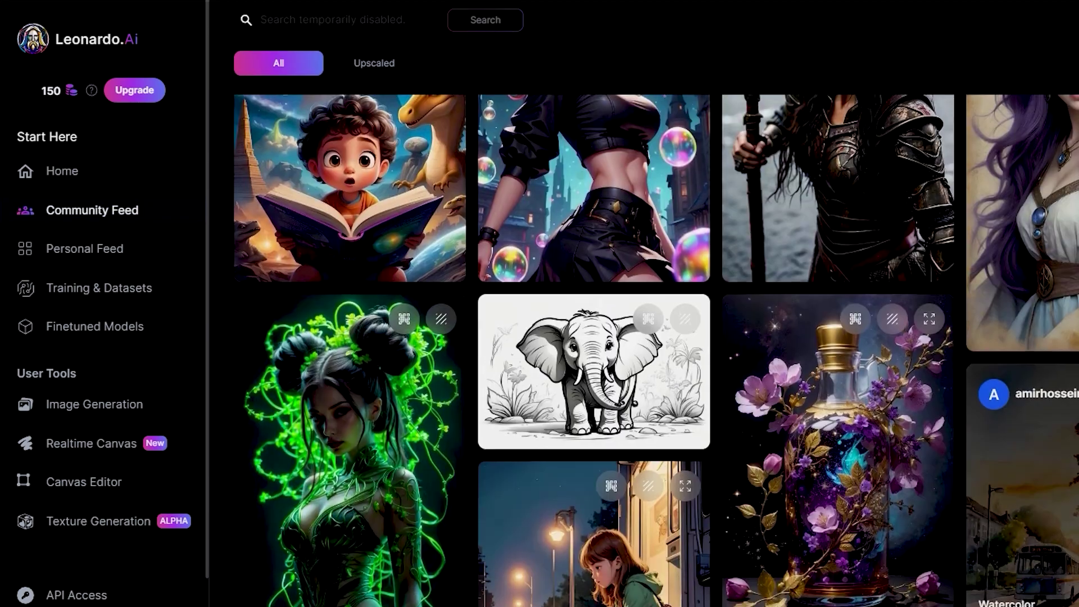
scroll(1063, 446, down, 3)
Open the Personal Feed and browse your own chairs, dragons and cars.
click(84, 249)
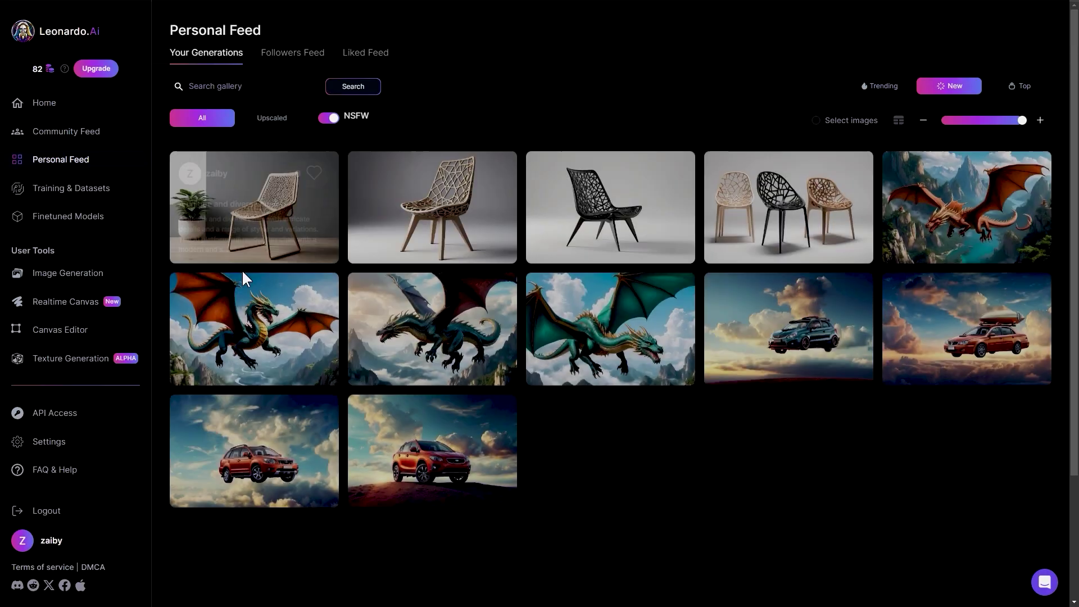
scroll(275, 307, down, 3)
scroll(278, 308, up, 2)
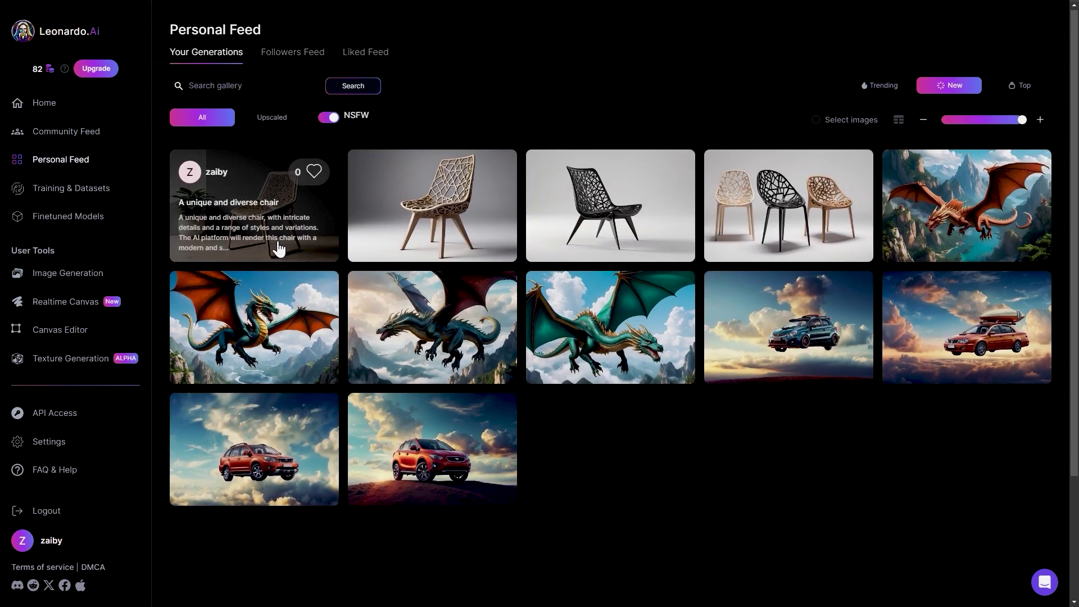
scroll(482, 277, down, 1)
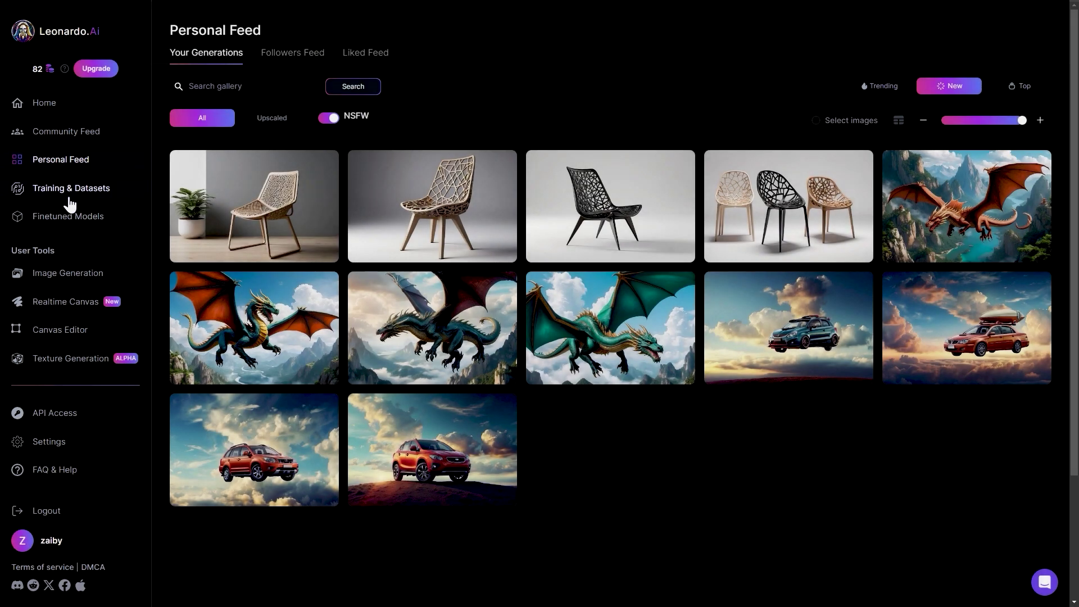
Open Training & Datasets and scroll through the Platform Models list.
click(72, 191)
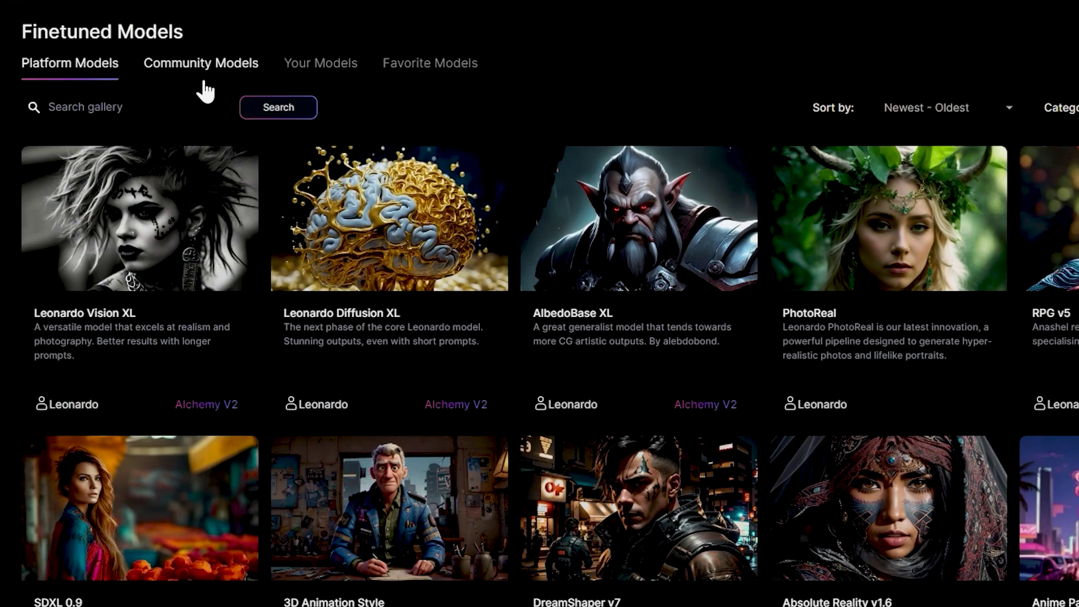
scroll(410, 330, down, 10)
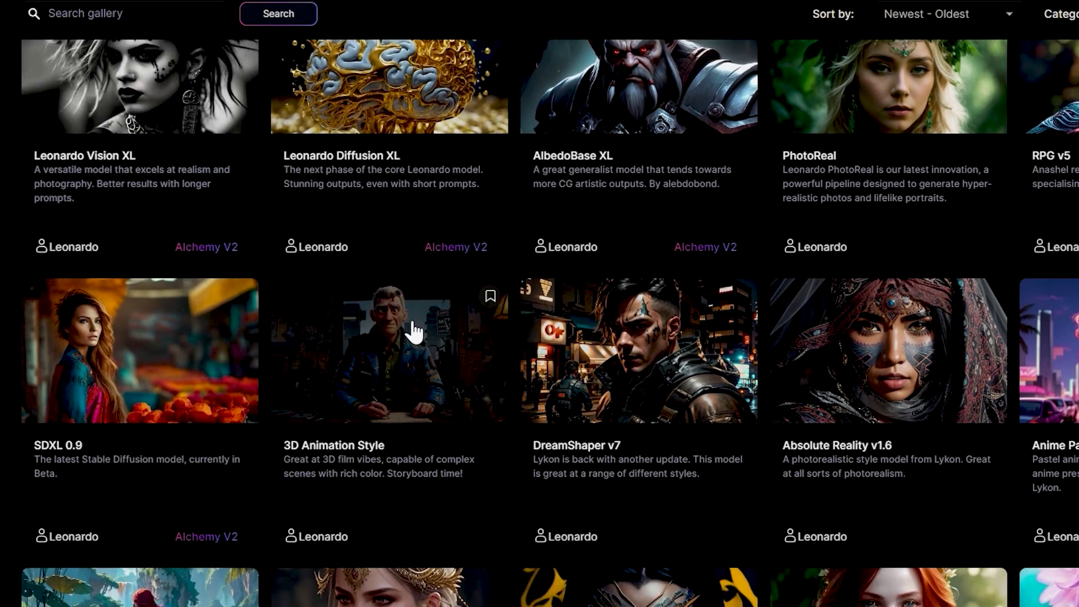
scroll(622, 421, up, 10)
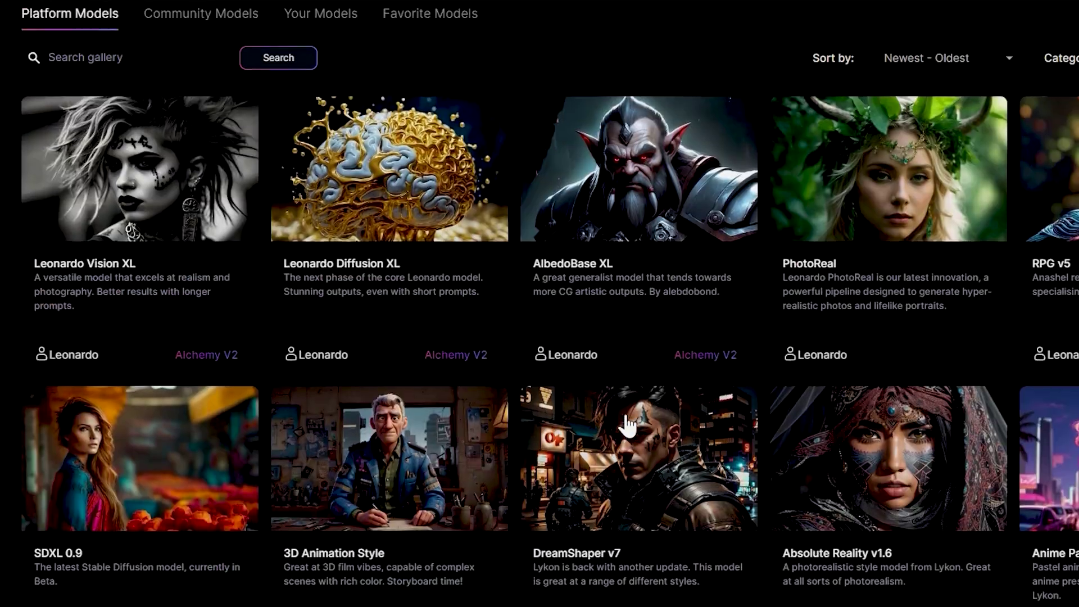
scroll(621, 422, down, 8)
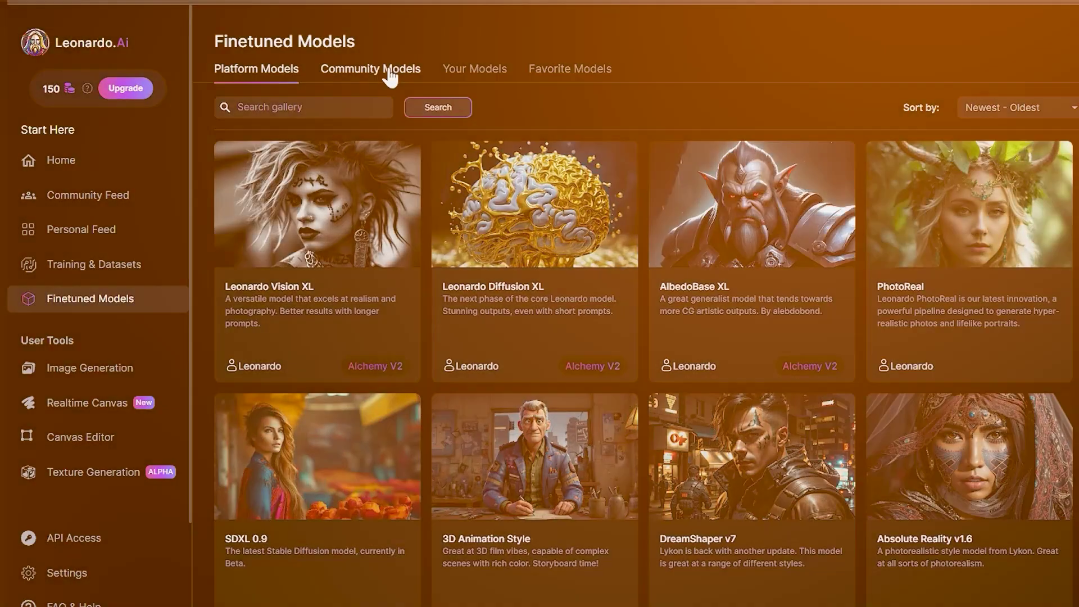
Browse the Community Models tab, then switch to the Your Models tab.
click(391, 76)
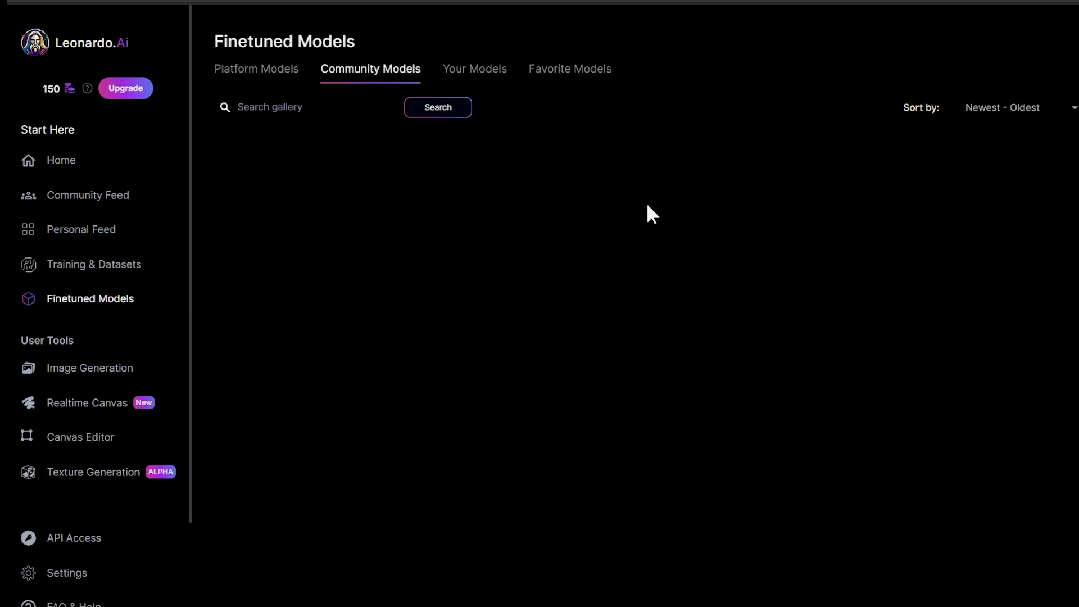
scroll(648, 207, down, 13)
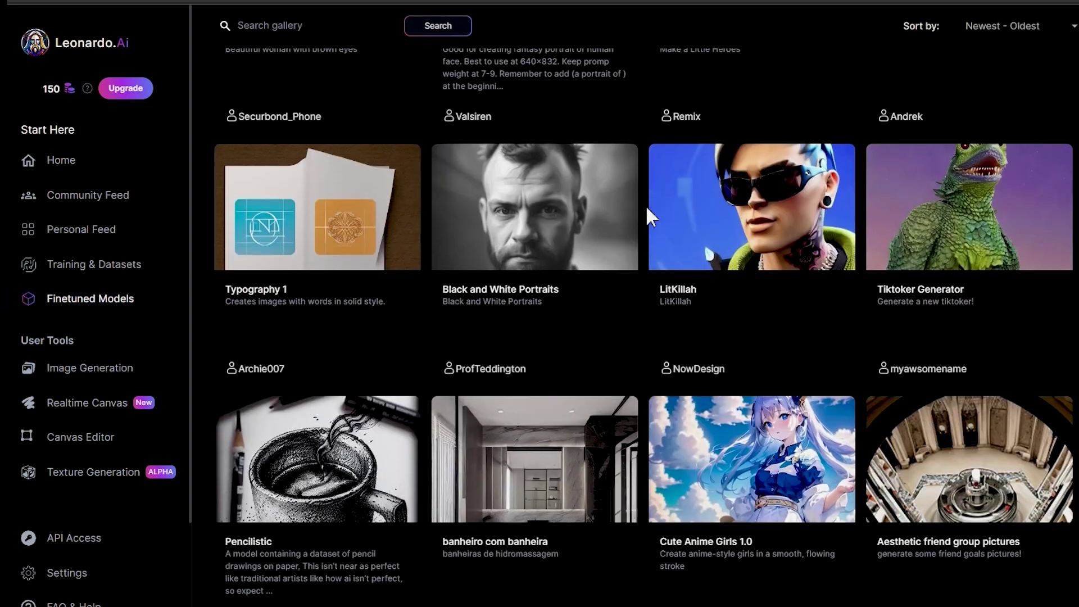
scroll(646, 205, up, 13)
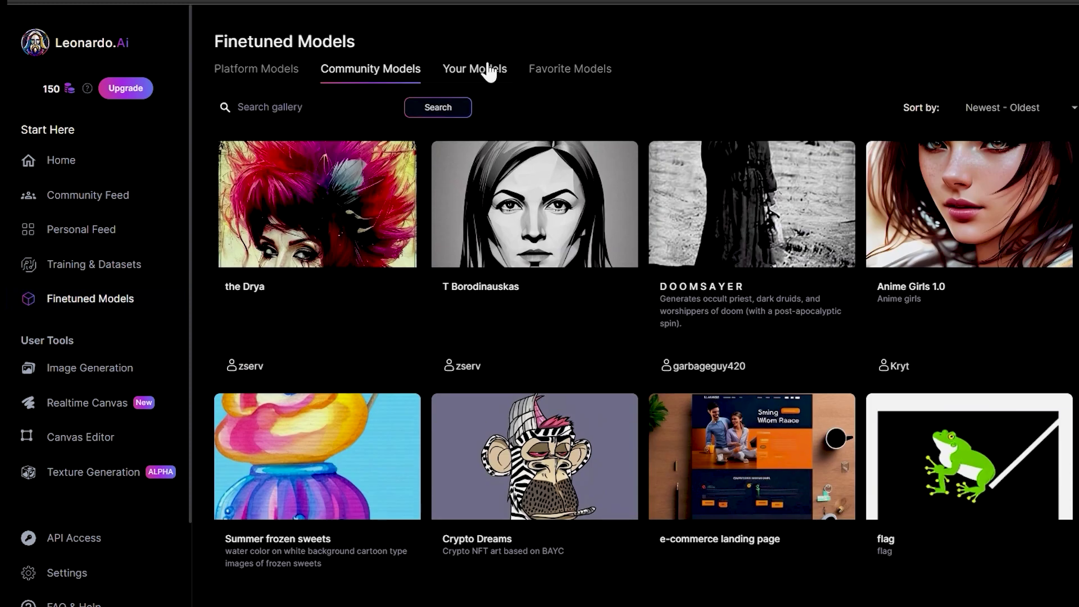
click(485, 73)
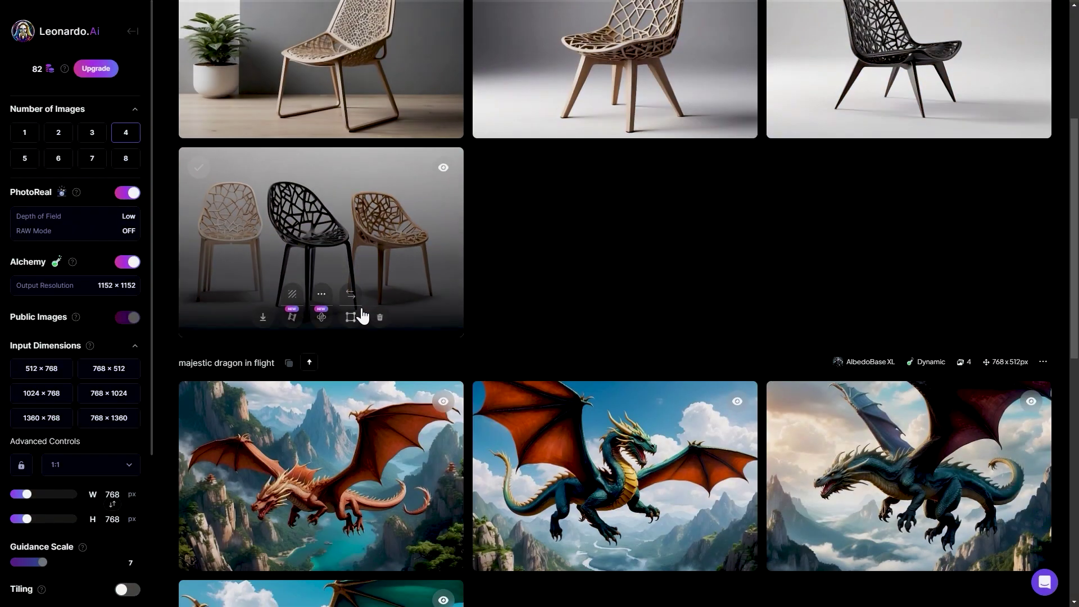
Scroll the generation history down to the earlier dragon and car-in-the-sky sets.
scroll(357, 313, down, 4)
scroll(363, 315, down, 6)
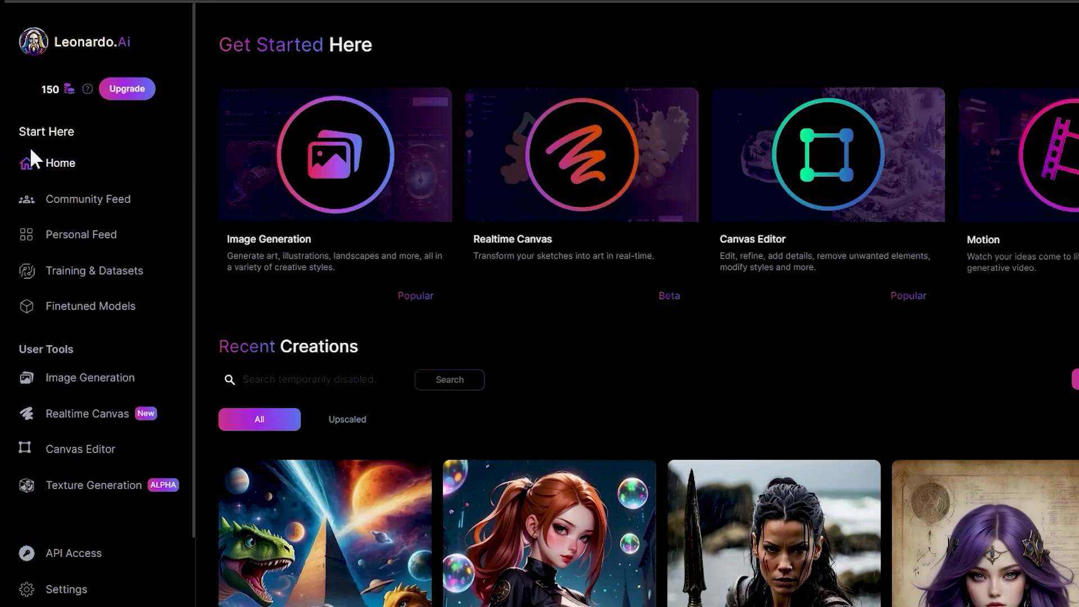
scroll(72, 157, down, 2)
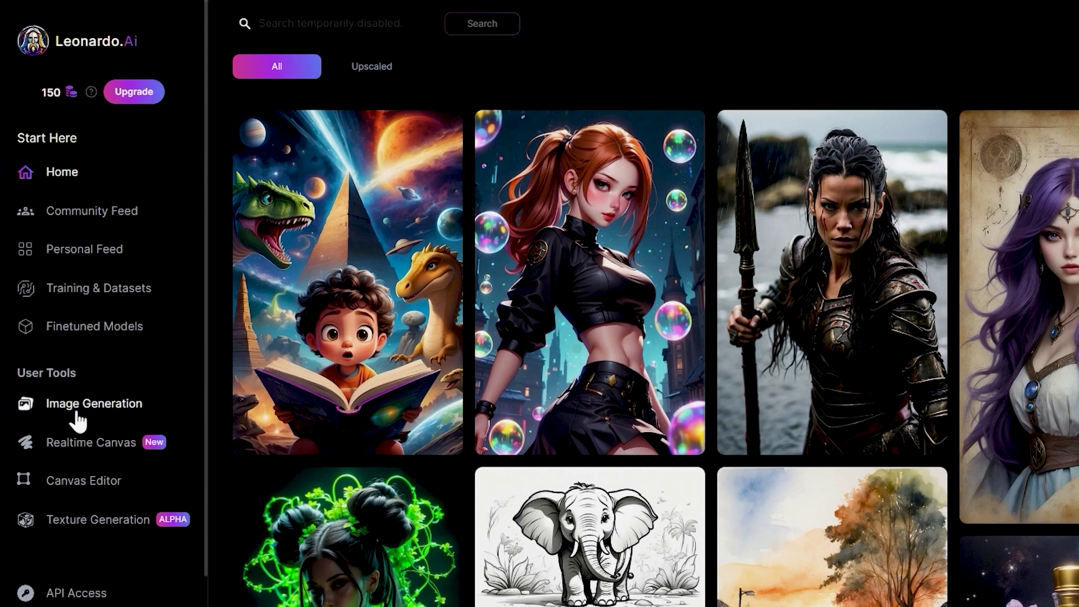
Generate four DreamShaper v7 images from the prompt 'majestic dragon in flight'.
click(79, 418)
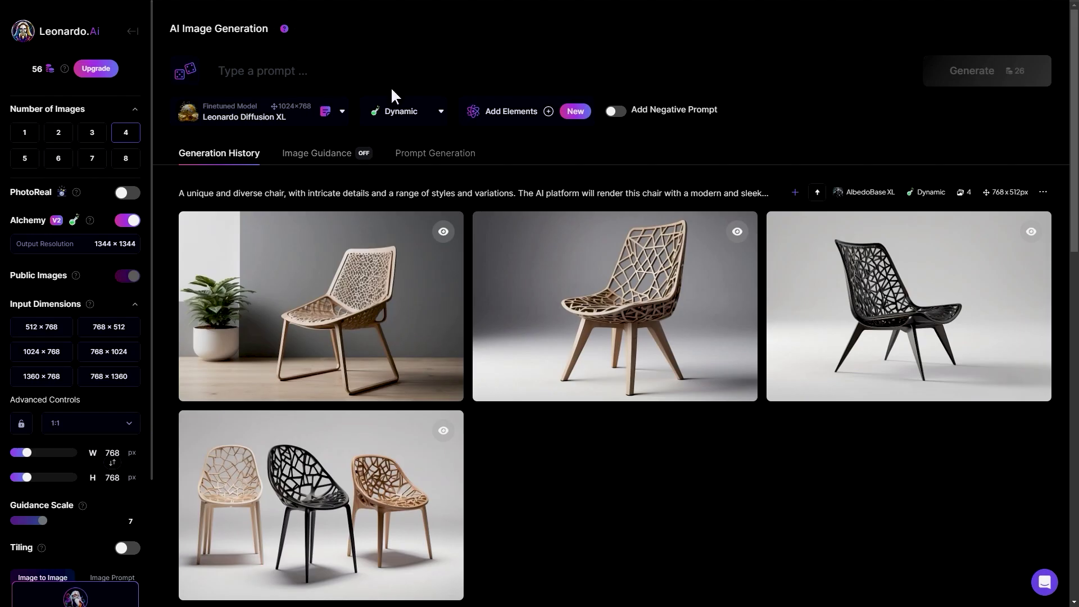
click(219, 71)
text(majestic dragon in flight)
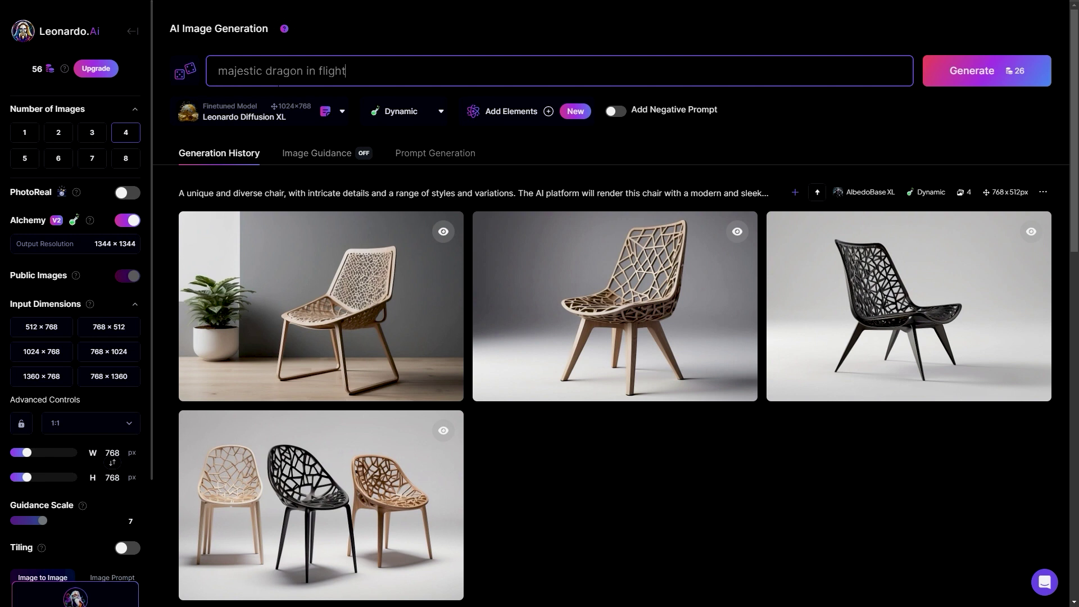
click(340, 112)
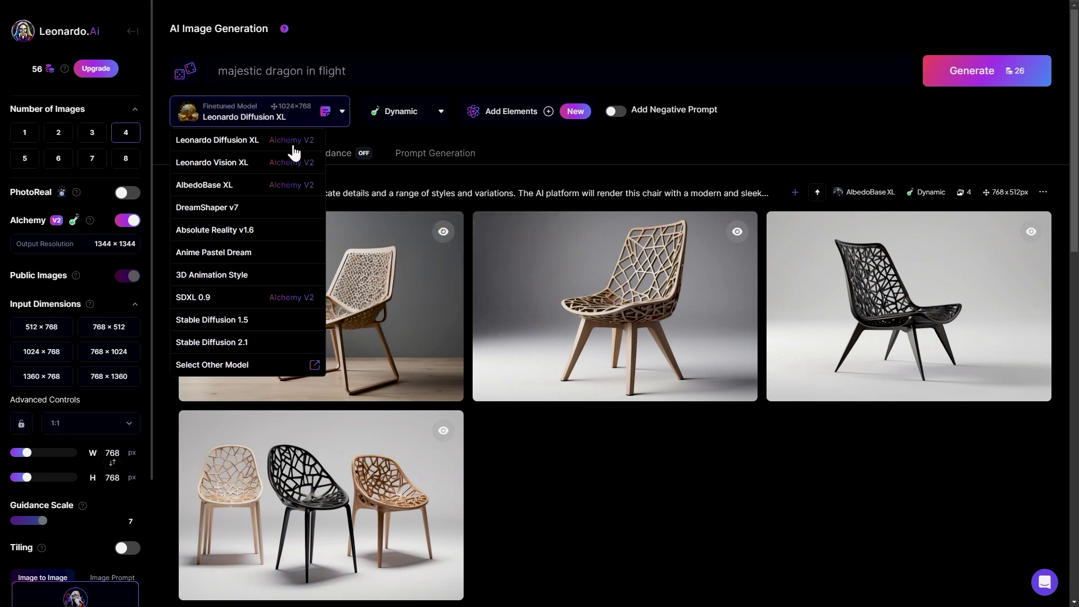
click(236, 208)
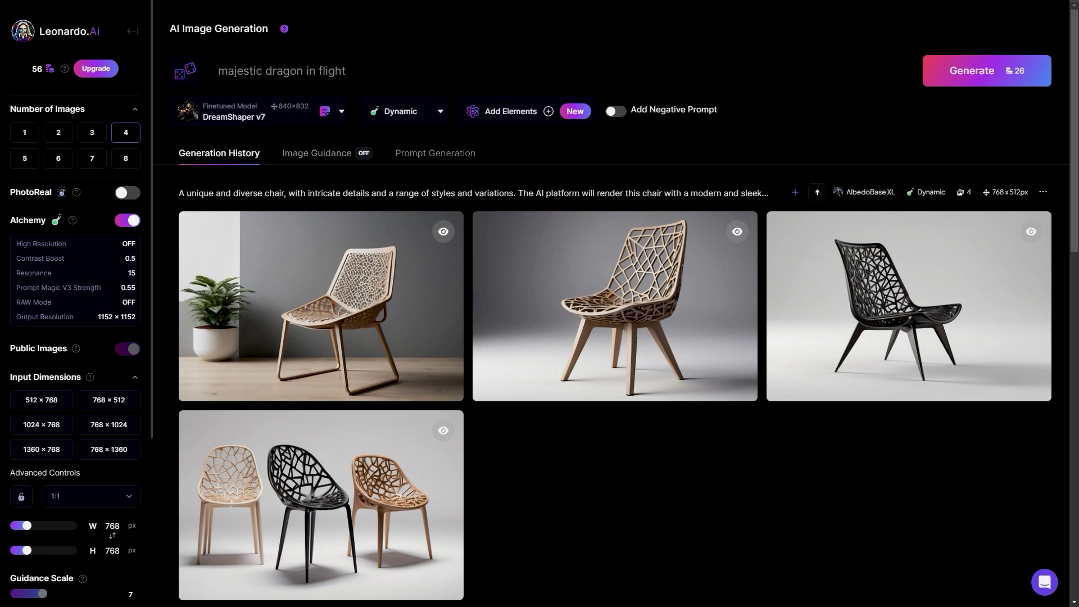
click(933, 84)
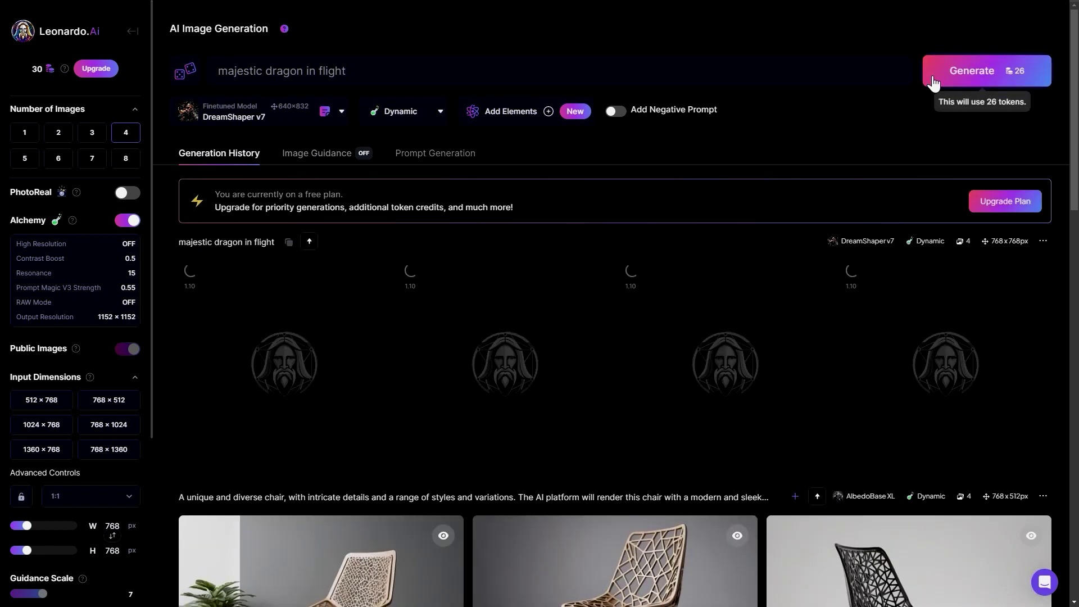
Page through the new dragon images at full size, then close the viewer.
scroll(613, 491, down, 1)
scroll(617, 494, up, 1)
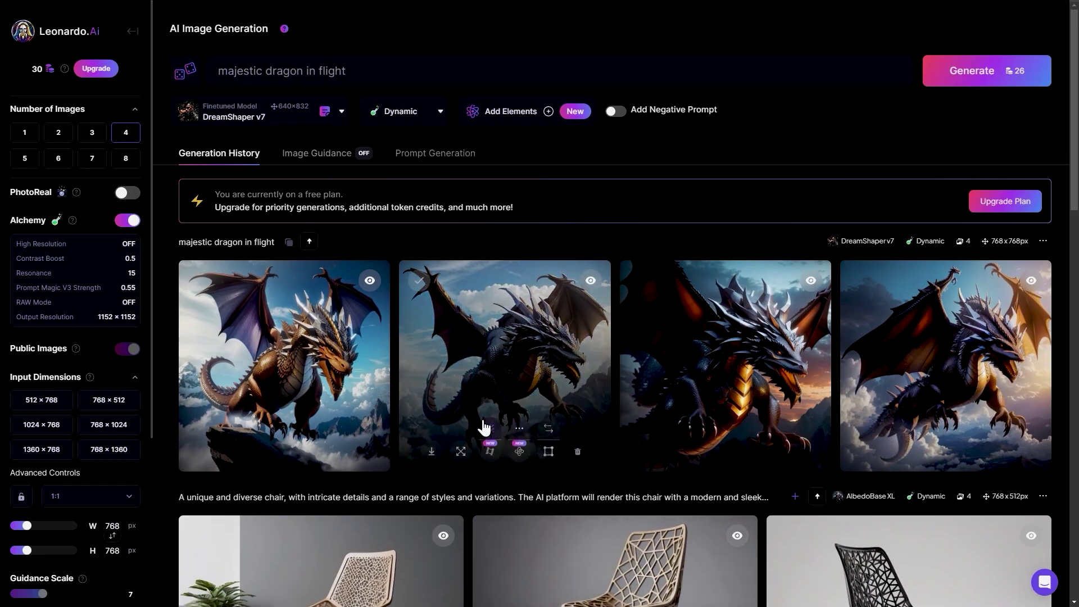
click(482, 369)
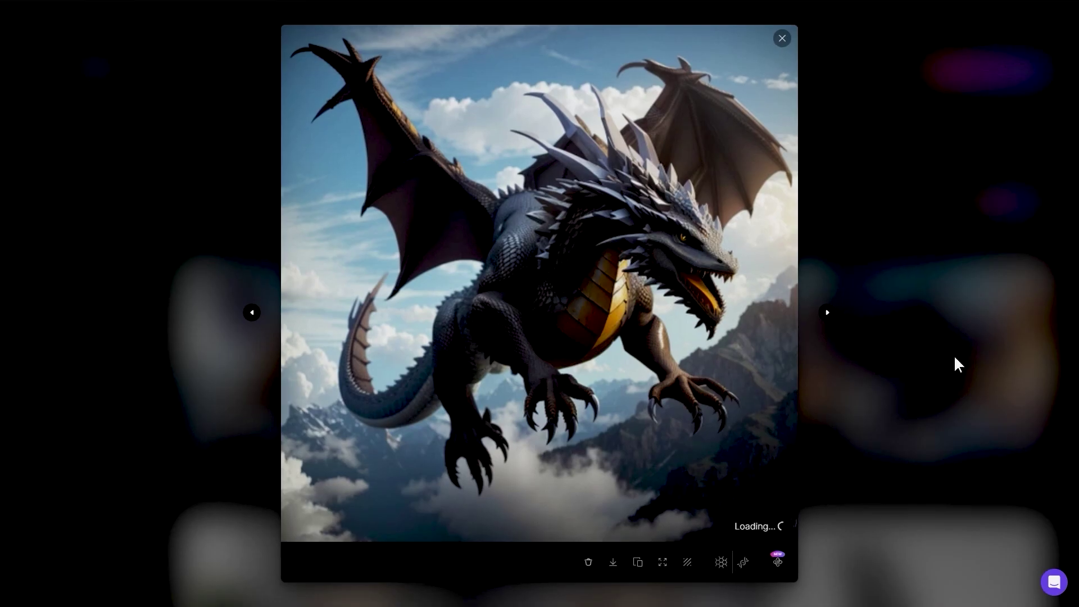
click(827, 314)
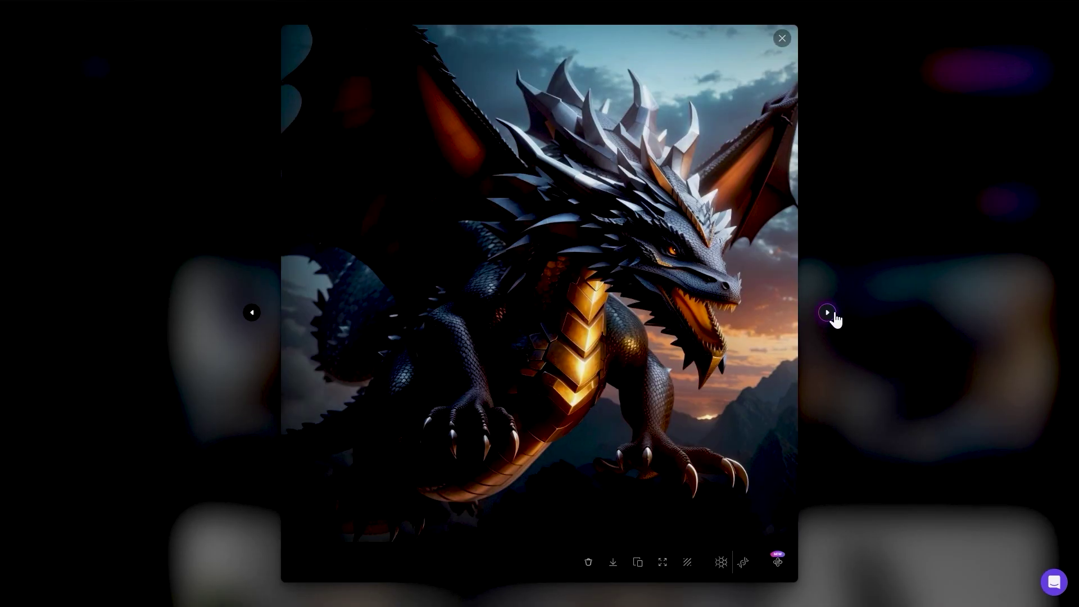
click(827, 313)
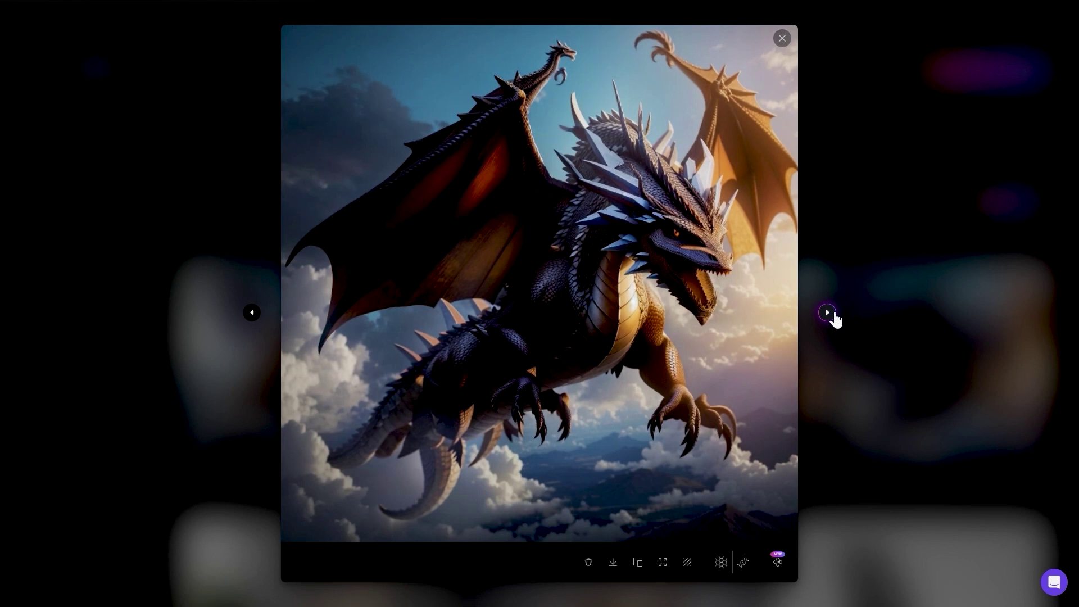
click(830, 315)
click(915, 306)
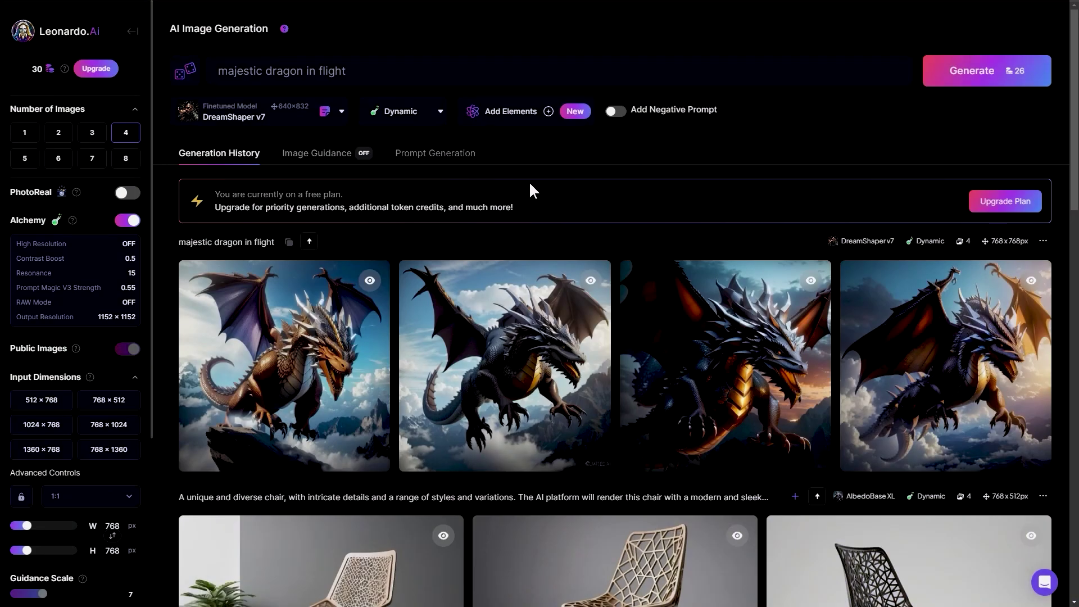
Switch the model to SDXL 0.9 and generate four 'majestic dragon in flight' images.
click(318, 119)
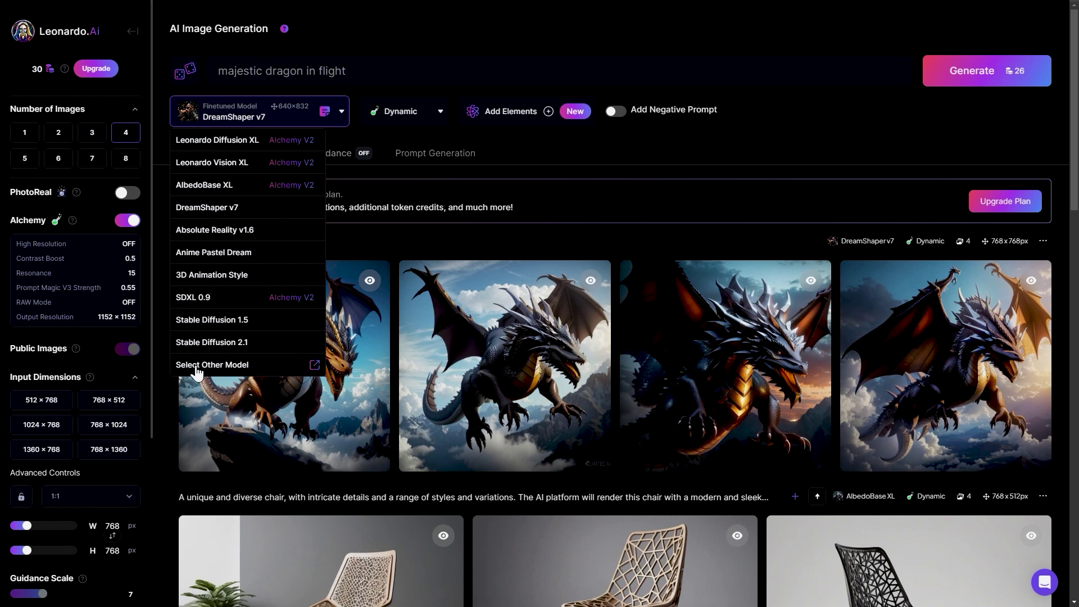
click(219, 366)
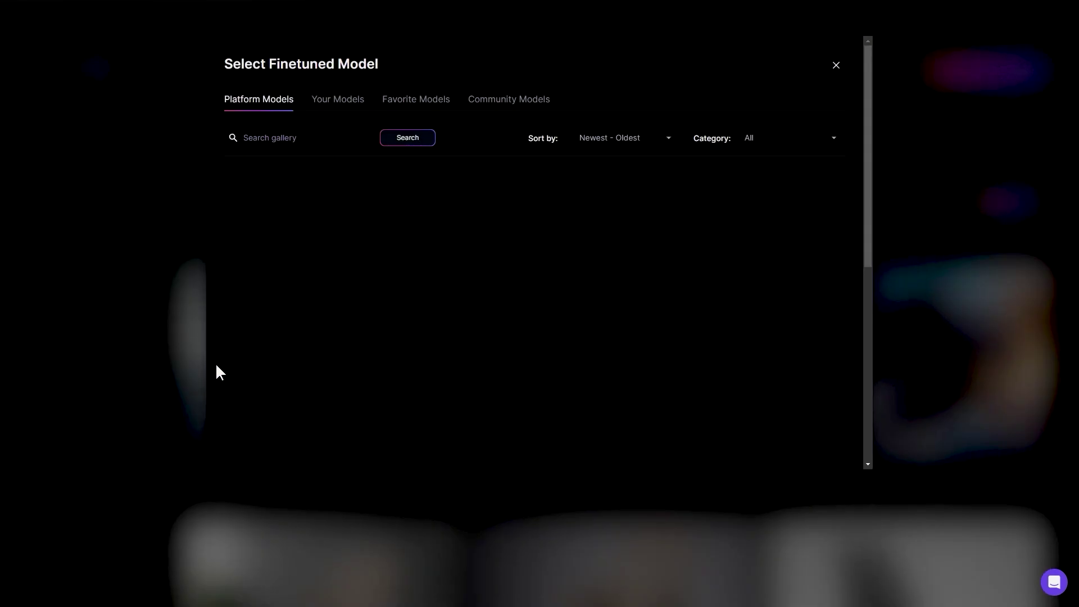
scroll(351, 313, down, 4)
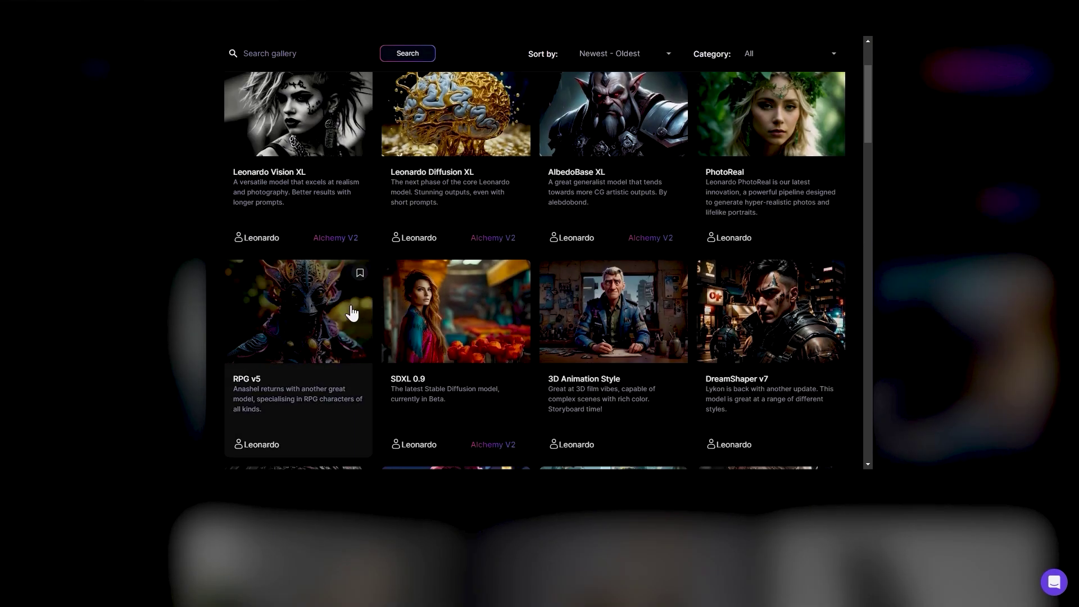
click(434, 228)
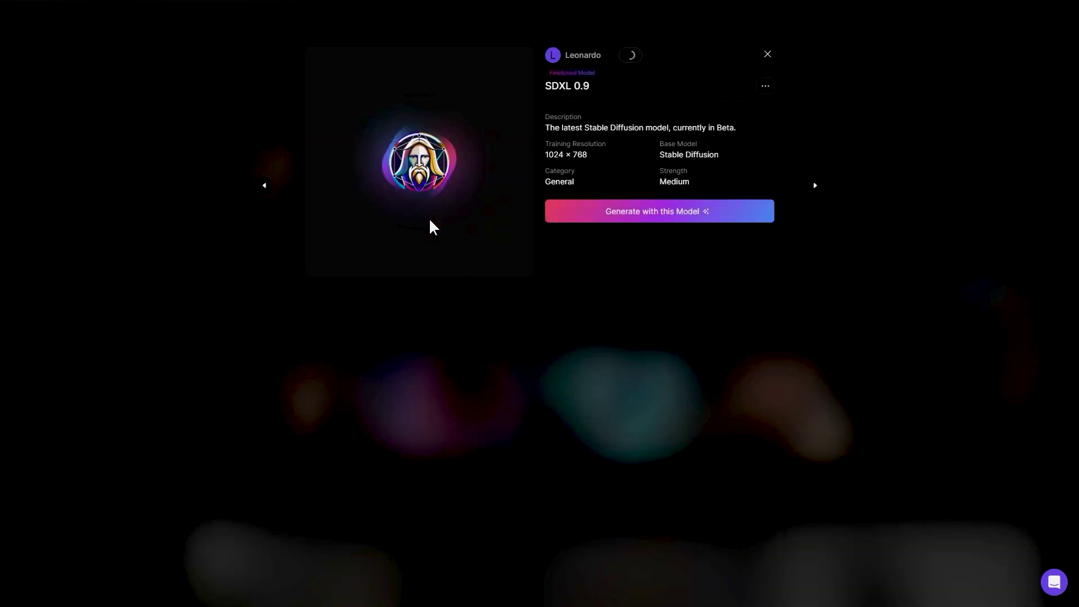
click(691, 221)
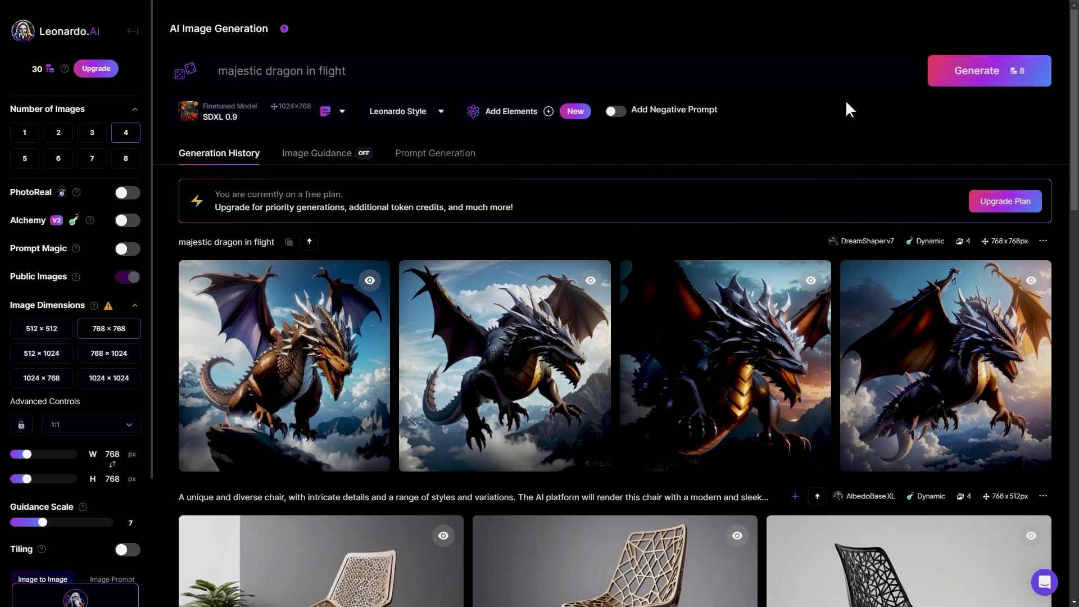
click(930, 78)
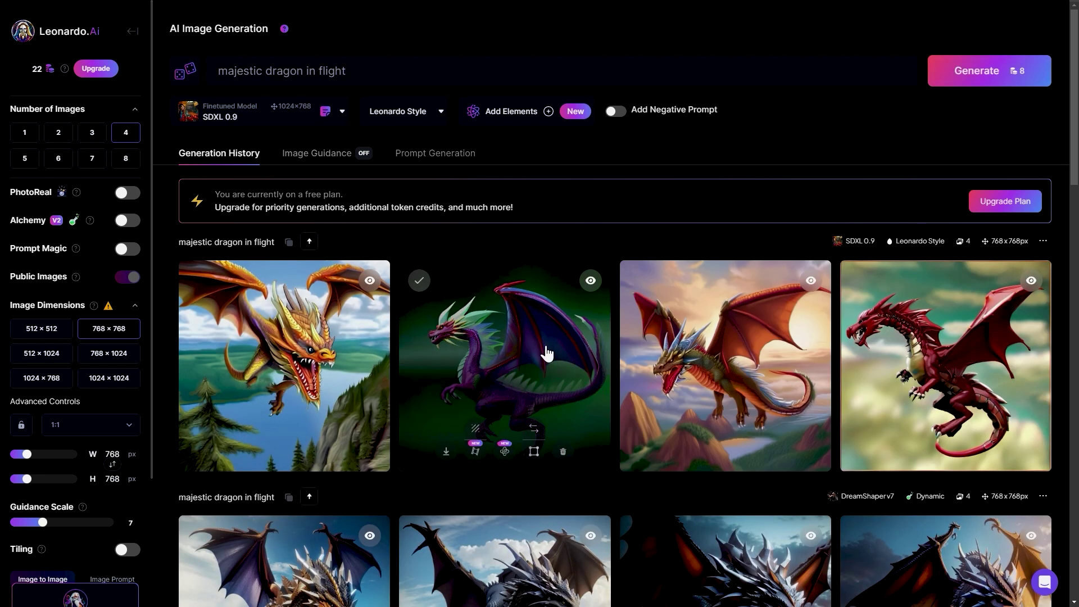
Preview the purple dragon and the next image full size, then close the preview.
click(542, 348)
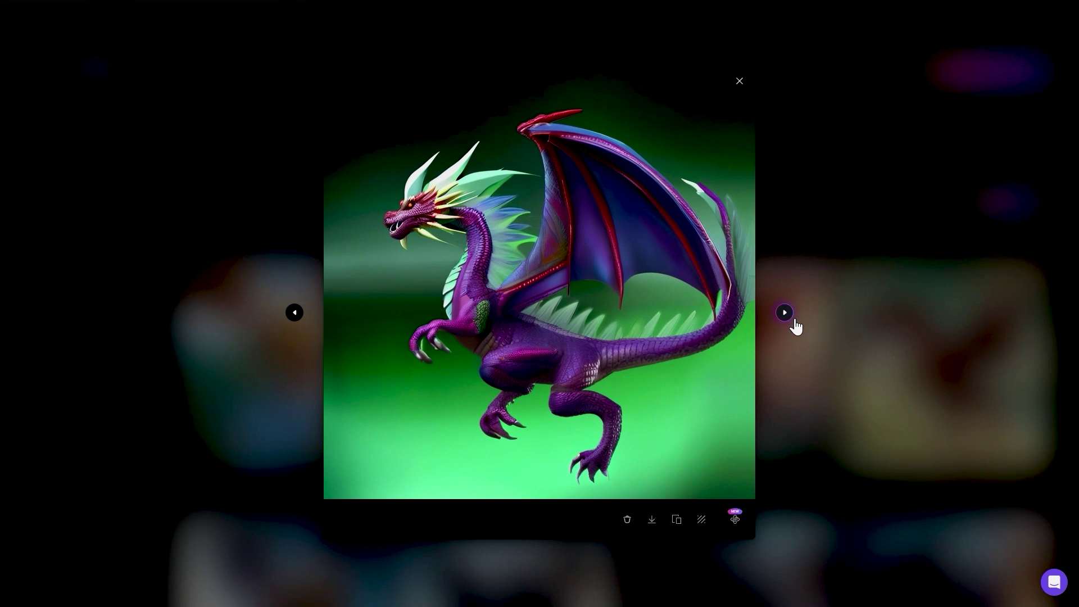
click(793, 318)
click(799, 348)
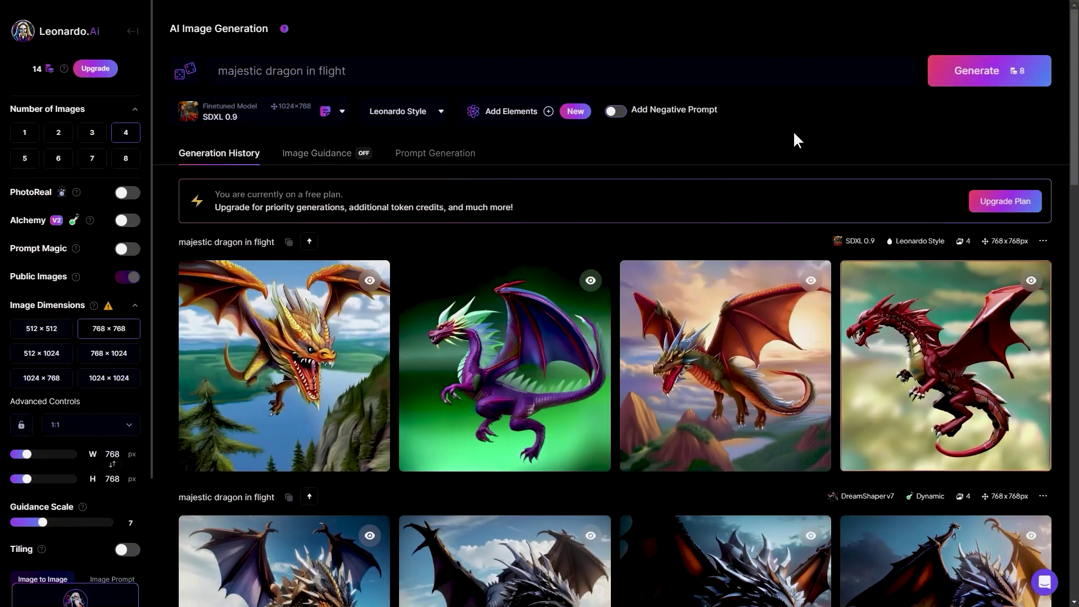
Add the negative prompt '(friendly behaviour)' and generate four new dragon images.
click(616, 112)
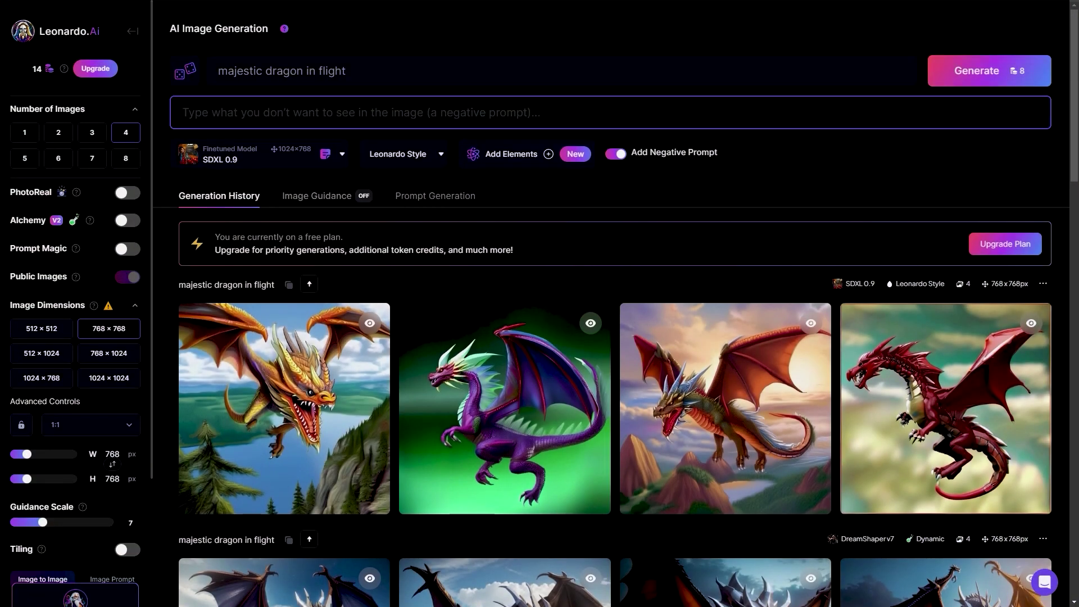
text((friendly behaviour)
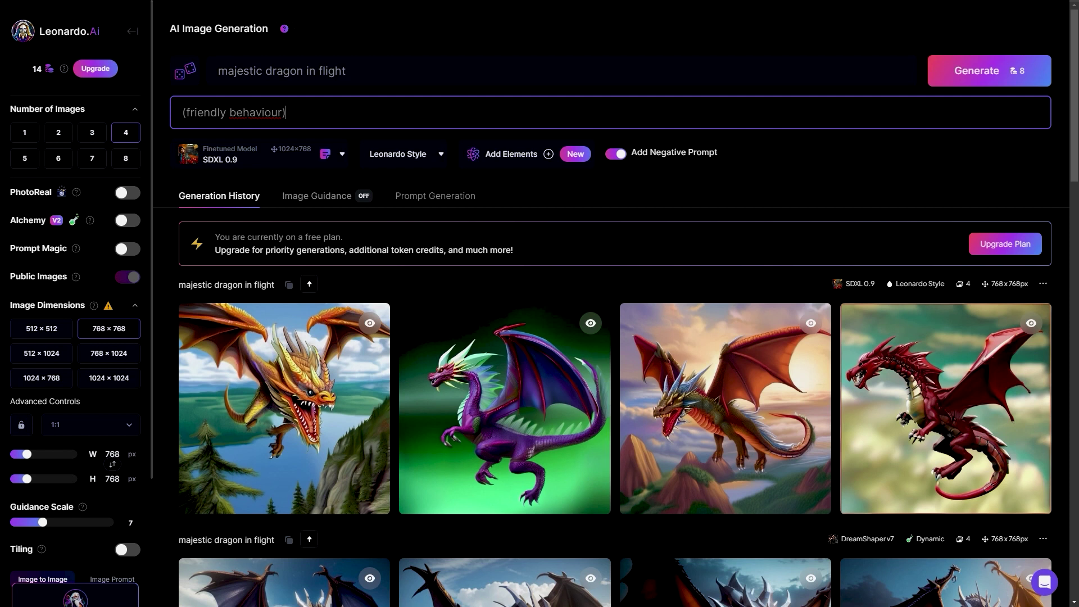
click(946, 82)
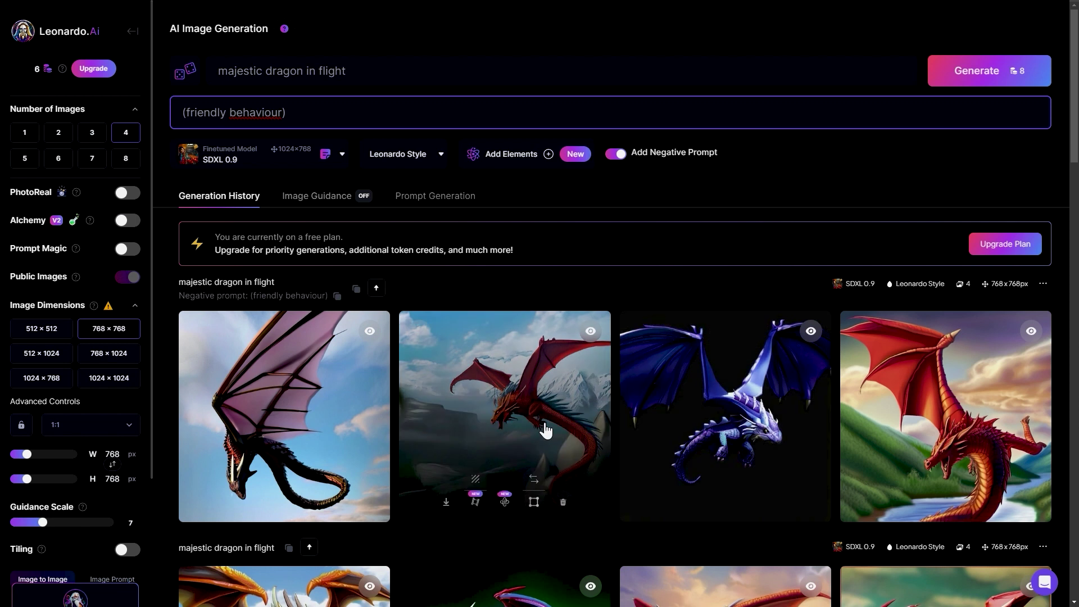
Page through the new results starting from the red mountain dragon, then close the preview.
click(546, 431)
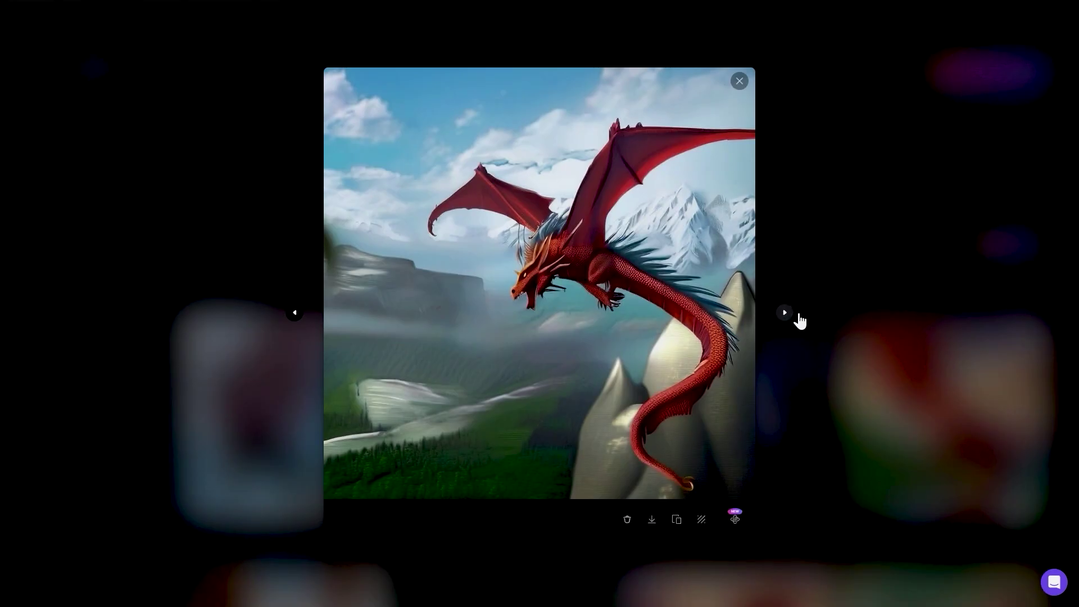
click(784, 314)
click(785, 313)
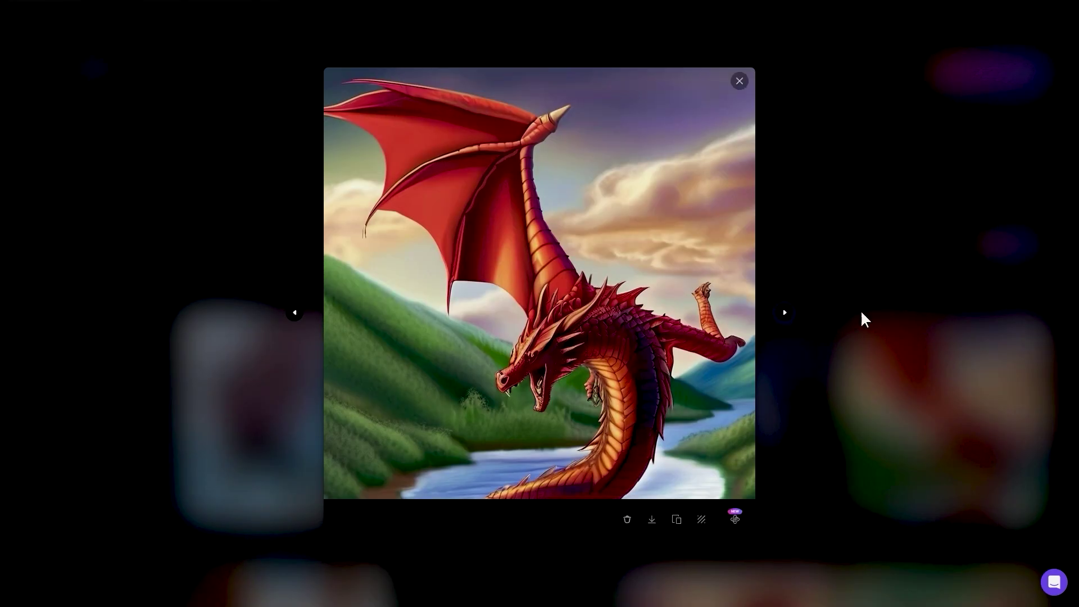
click(862, 314)
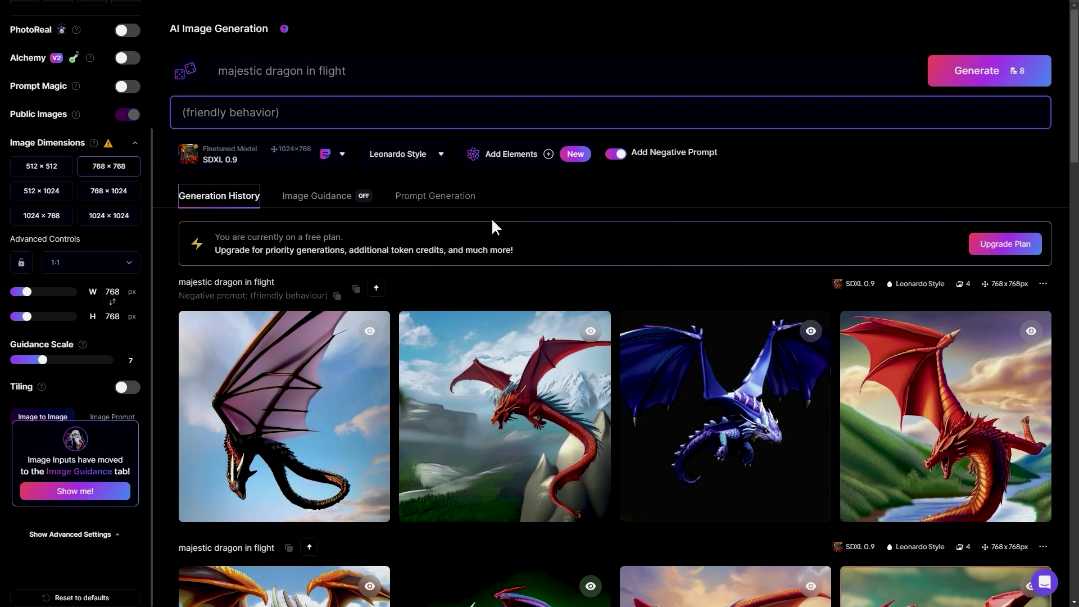
Generate prompt ideas from the basic idea 'tree' in the prompt generator.
click(356, 203)
click(447, 210)
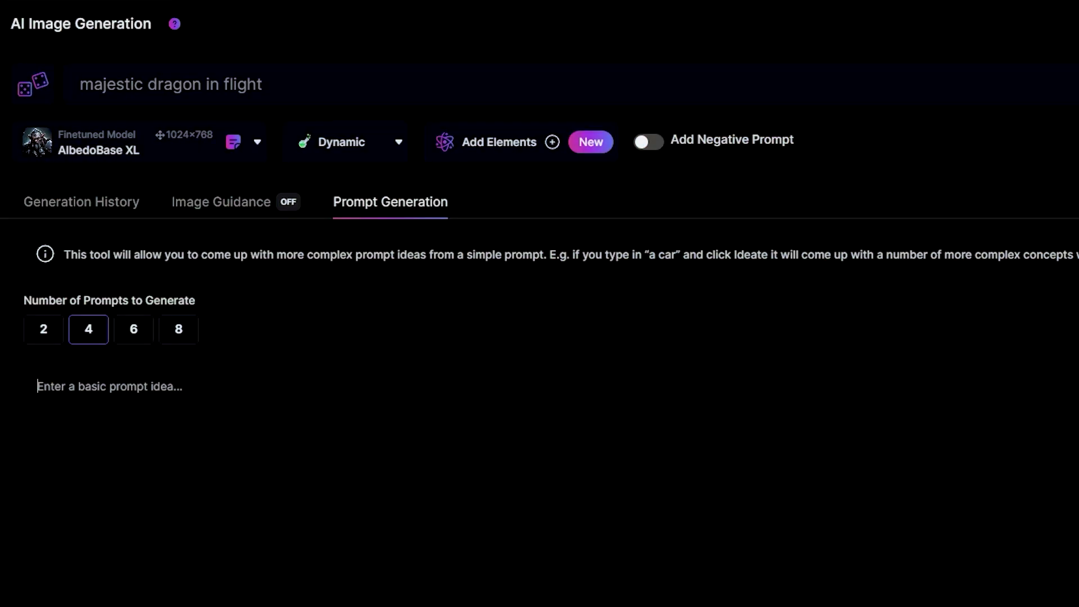
text(ch)
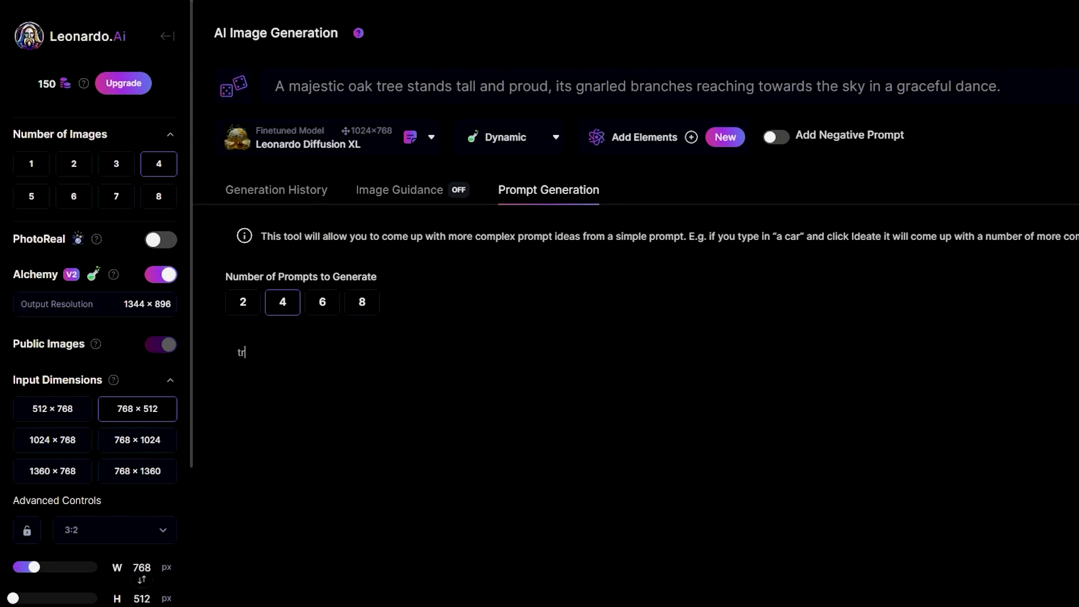
key(Return)
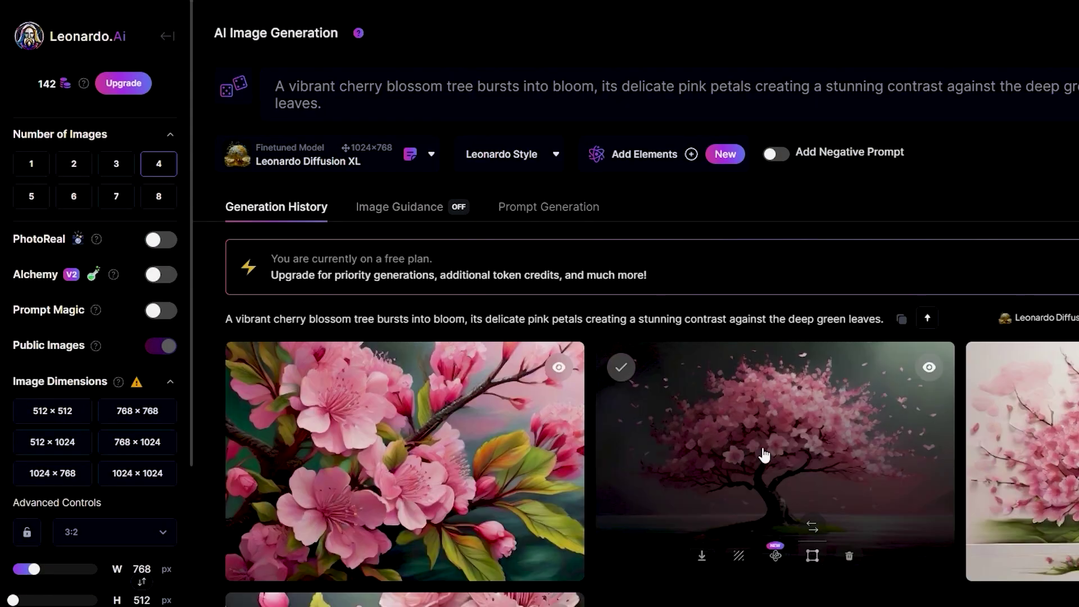
Preview the cherry blossom tree idea and set the number of images to 4.
scroll(787, 472, down, 3)
click(856, 322)
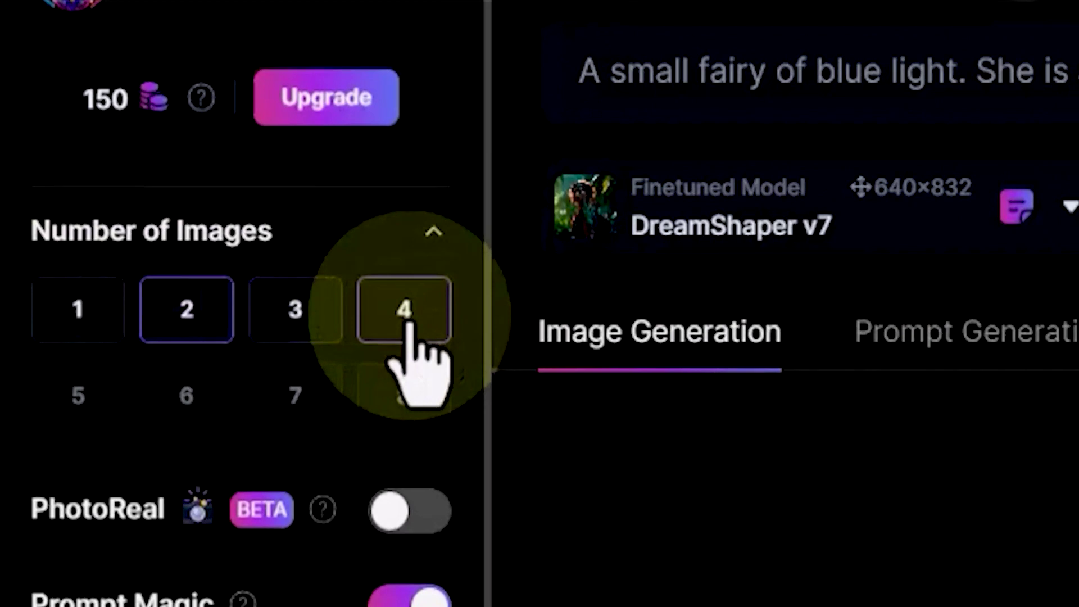
click(405, 323)
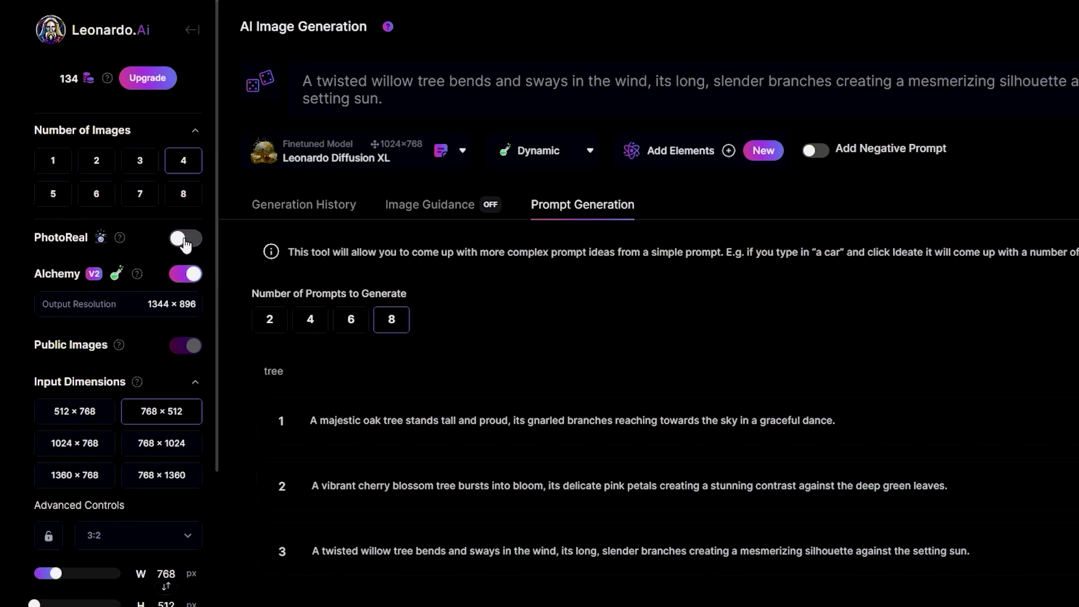
Turn PhotoReal on, cancel its settings dialog unchanged, then toggle it off and back on.
click(186, 241)
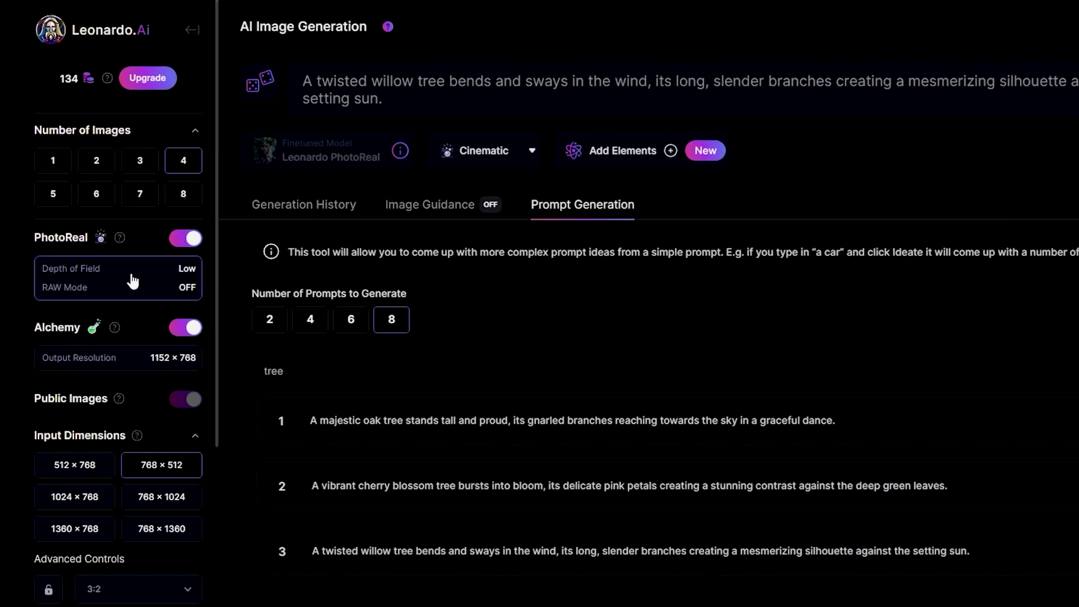
click(133, 282)
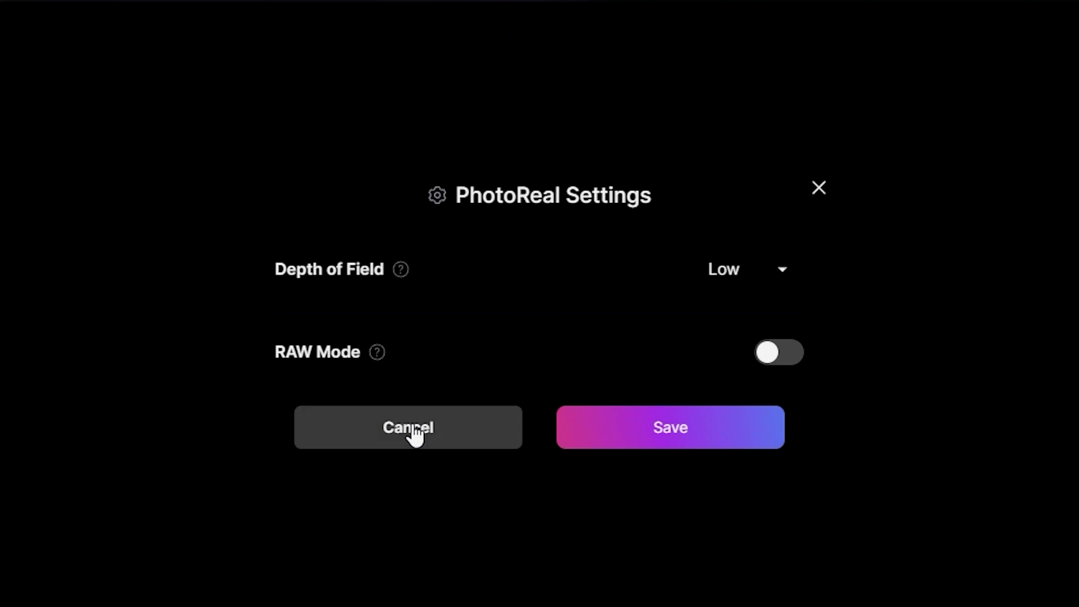
click(415, 434)
click(183, 240)
click(185, 242)
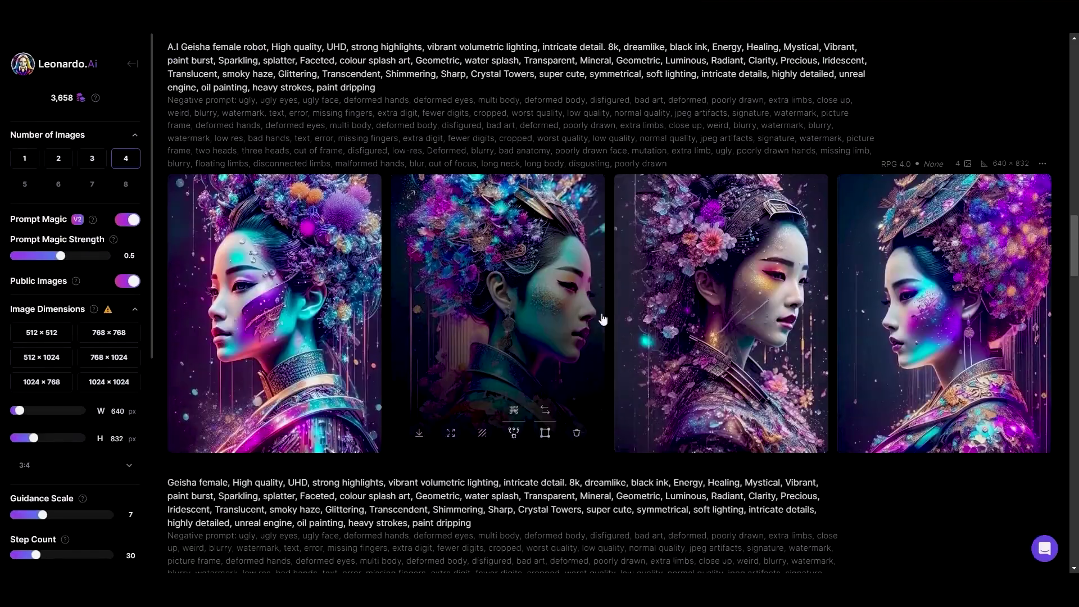
After scrolling the generation feed, switch on Prompt Magic and PhotoReal in the sidebar.
scroll(745, 346, down, 8)
scroll(602, 319, down, 2)
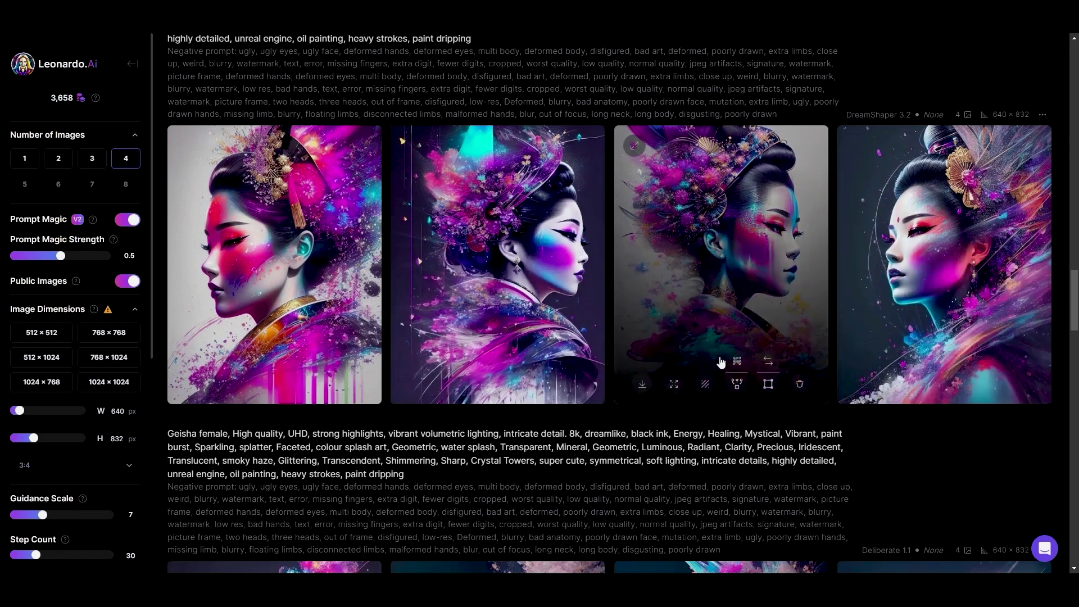
mouse_move(321, 360)
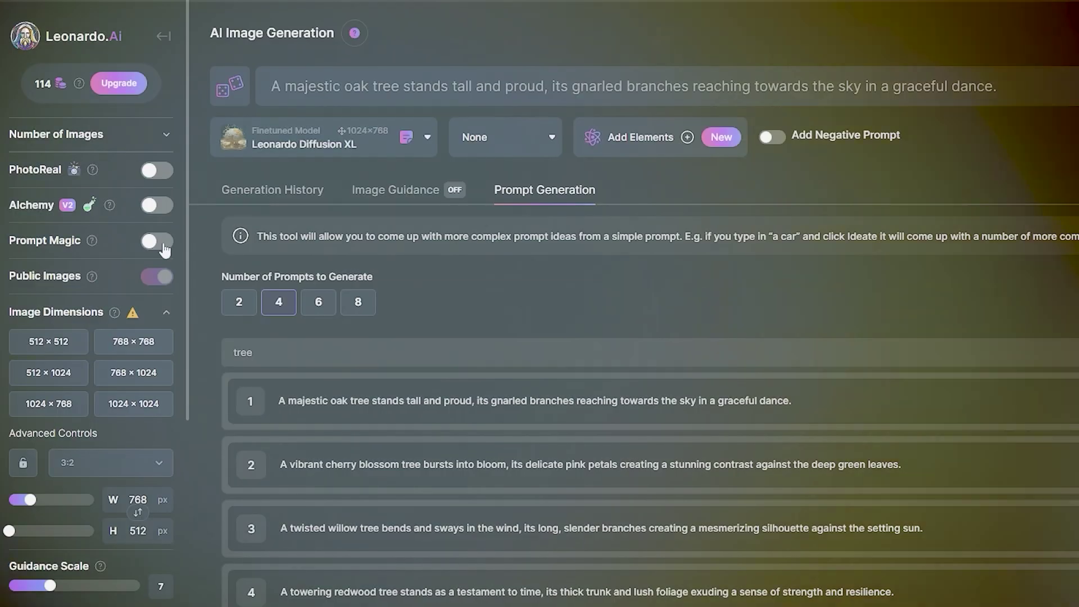
click(158, 242)
click(158, 170)
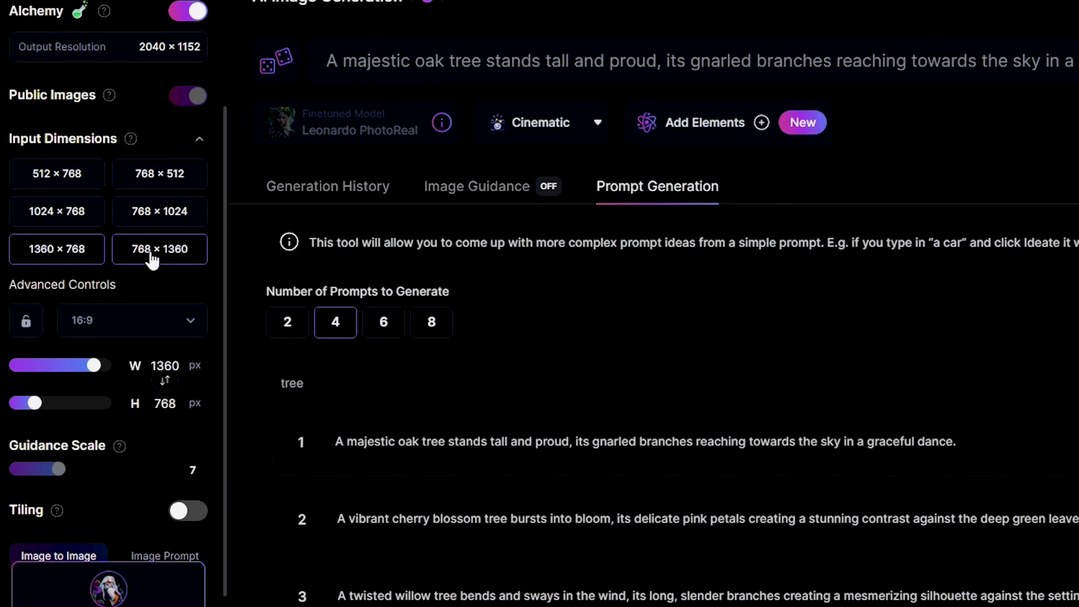
Try the width and height sliders, then enter 1024 × 1024 px in the dimension fields.
click(105, 368)
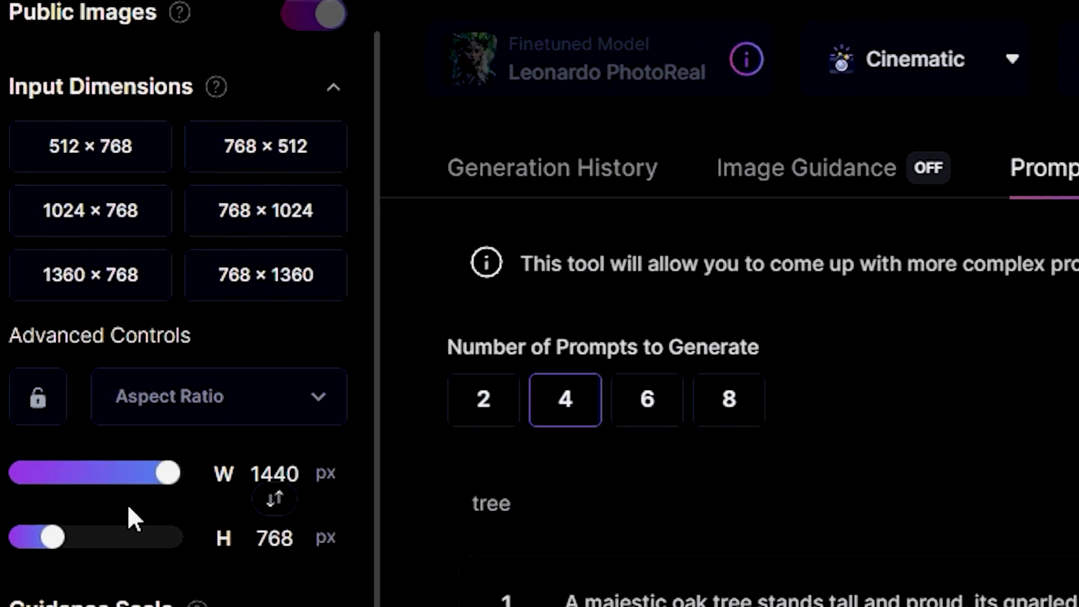
drag(52, 537, 145, 537)
drag(168, 473, 88, 473)
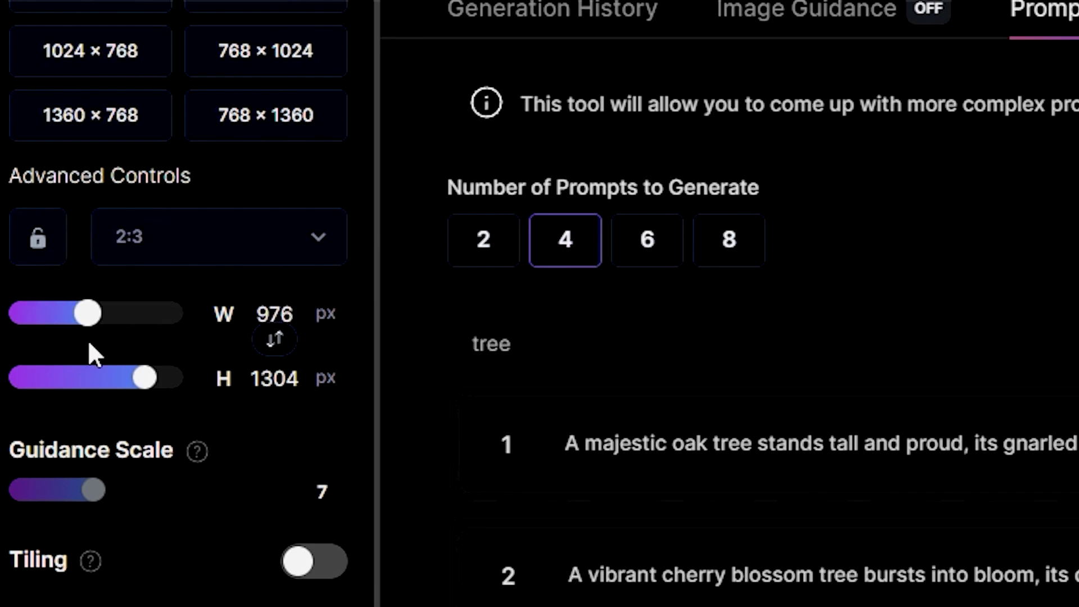
scroll(164, 337, up, 5)
scroll(163, 337, down, 5)
click(210, 314)
text(1024)
key(Tab)
text(1024)
click(300, 446)
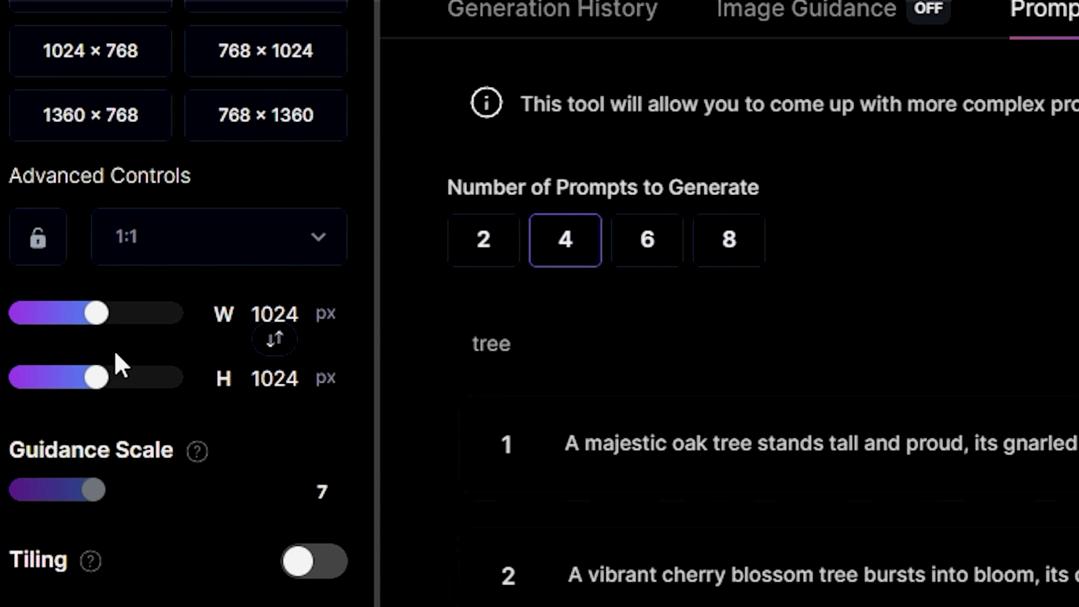
Try the 768×1360 and 1024×768 presets and 3:4, lock/unlock the ratio, then choose 9:16.
click(242, 125)
click(89, 66)
click(240, 119)
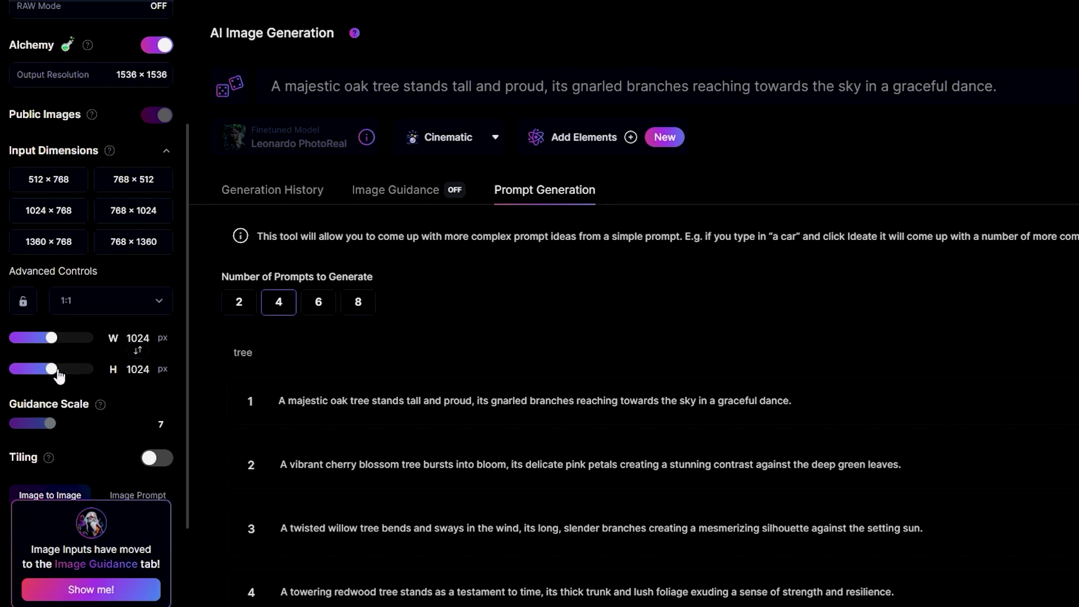
click(141, 300)
scroll(141, 387, up, 1)
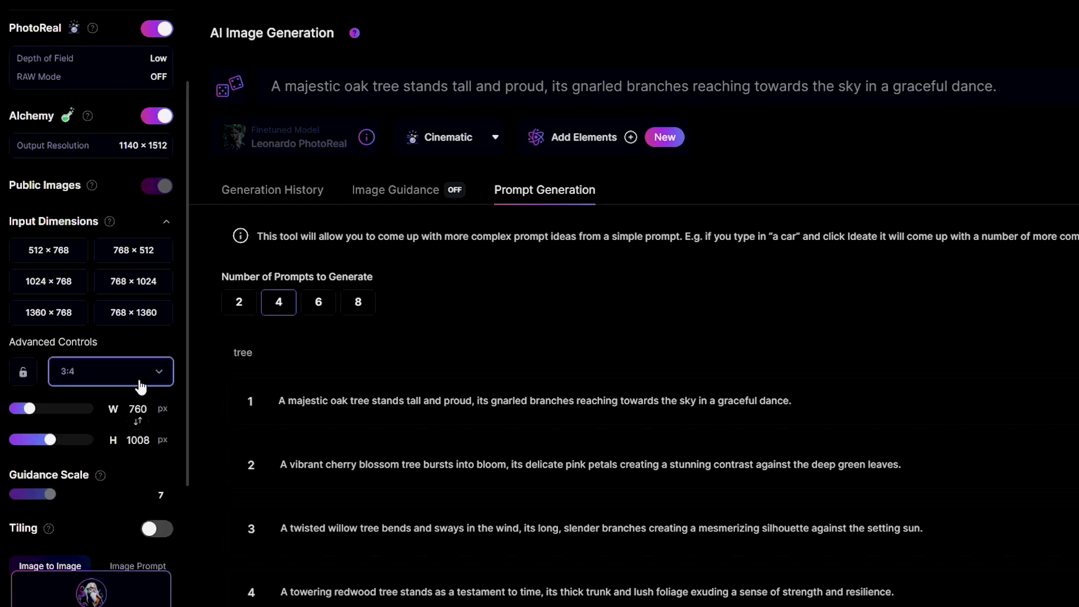
click(23, 371)
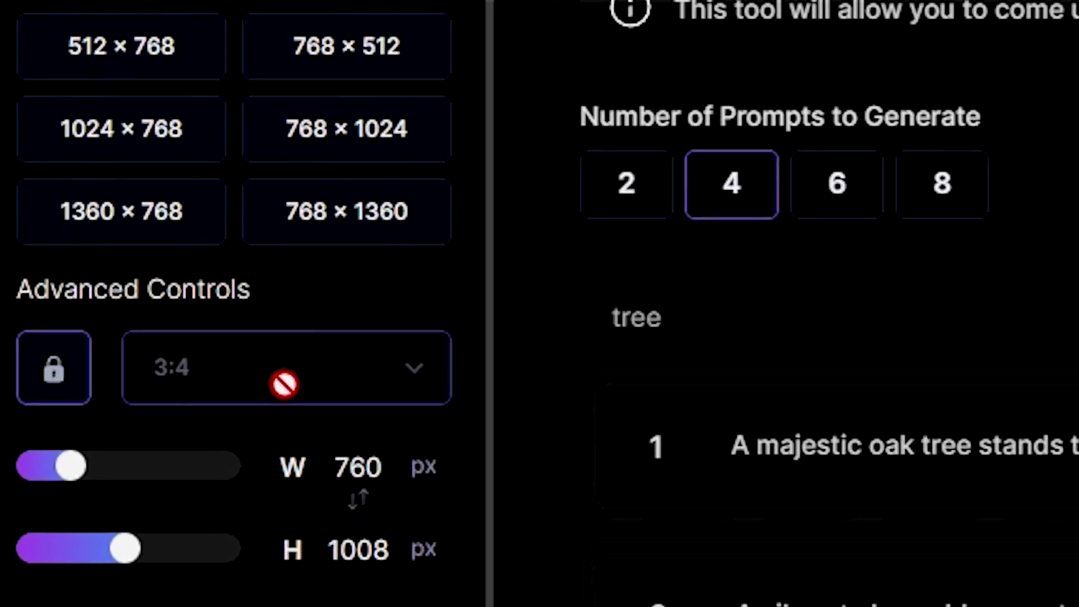
click(56, 371)
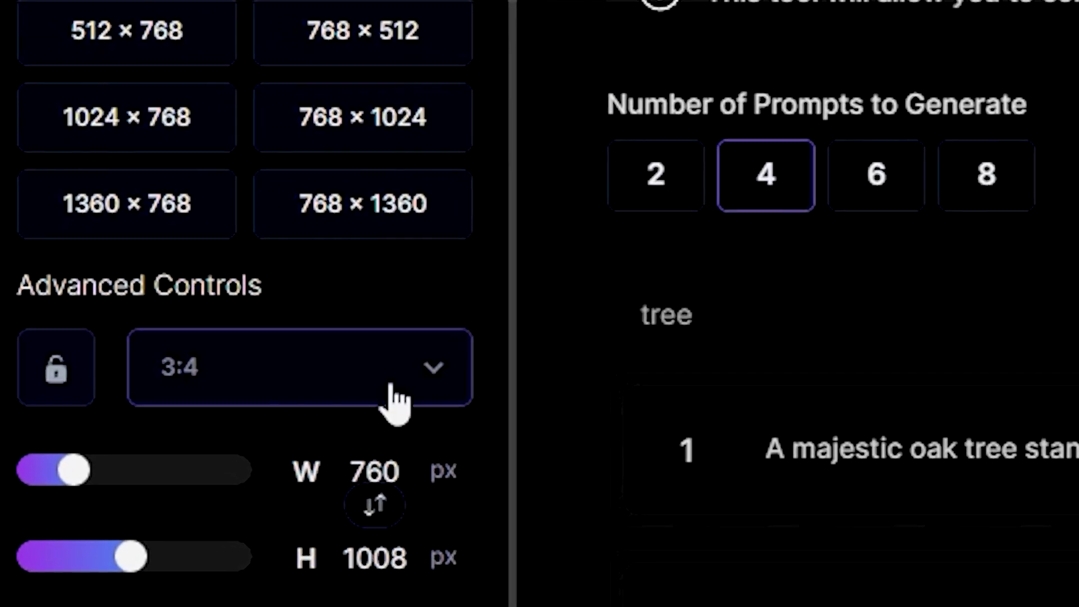
click(393, 400)
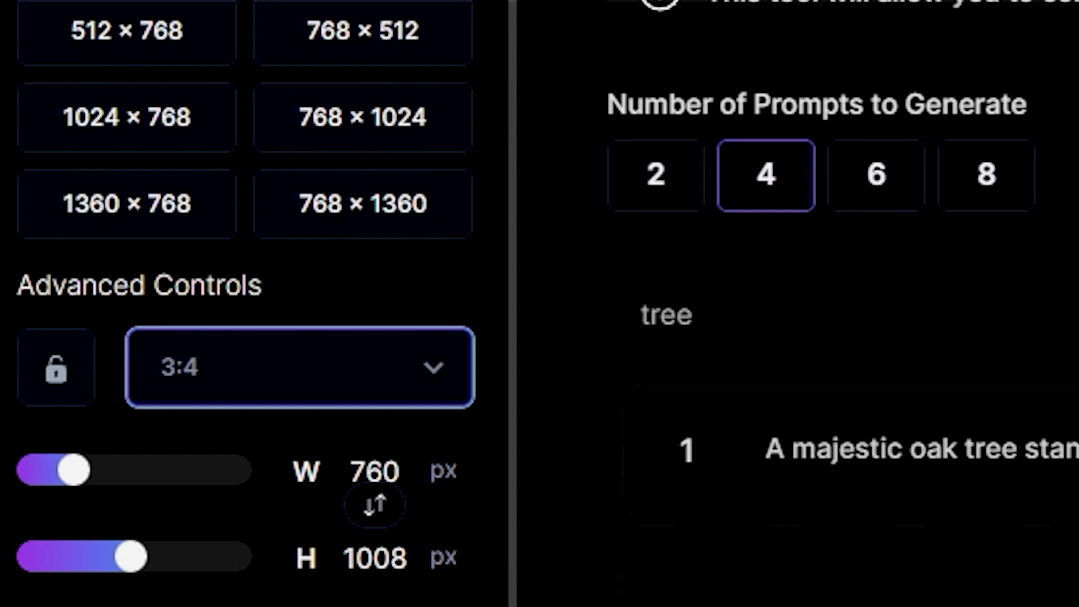
click(272, 530)
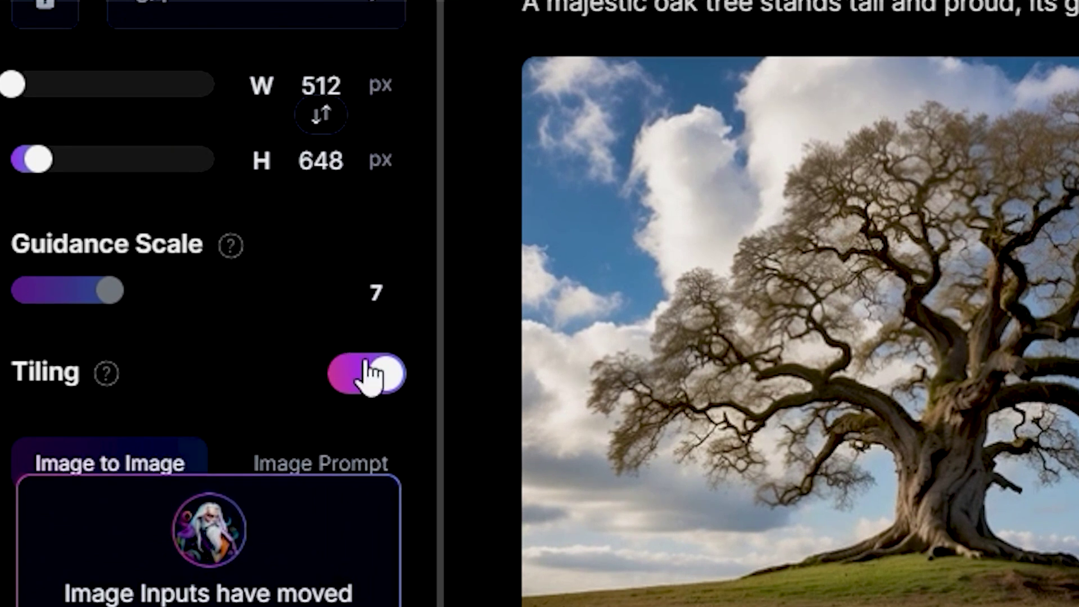
Toggle Tiling off and on again, select the Guidance Scale value 7, and show Image Guidance.
click(256, 325)
click(397, 384)
drag(368, 284, 386, 309)
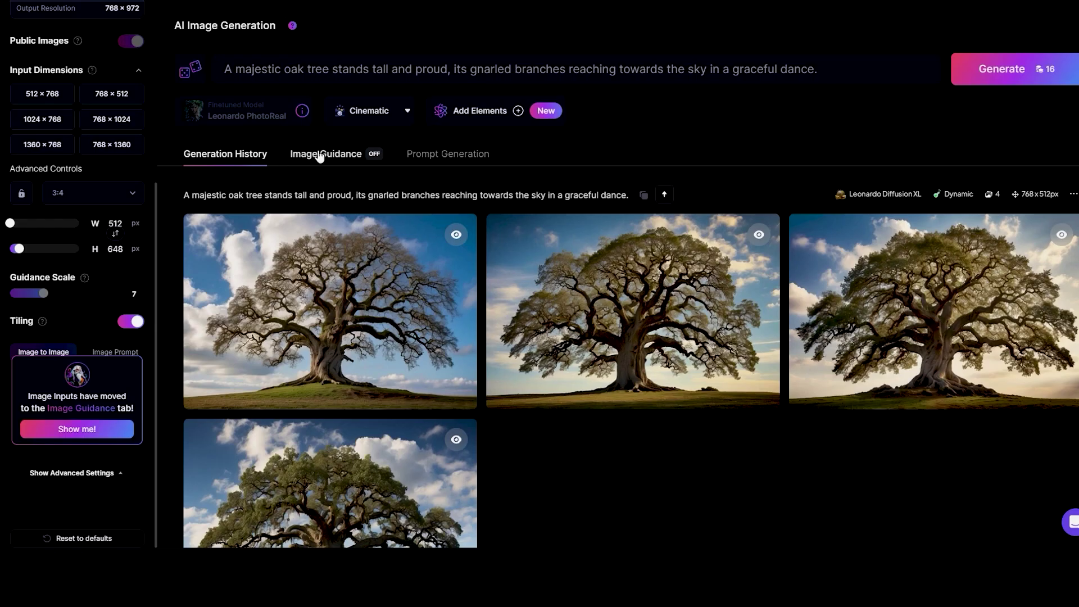
click(321, 155)
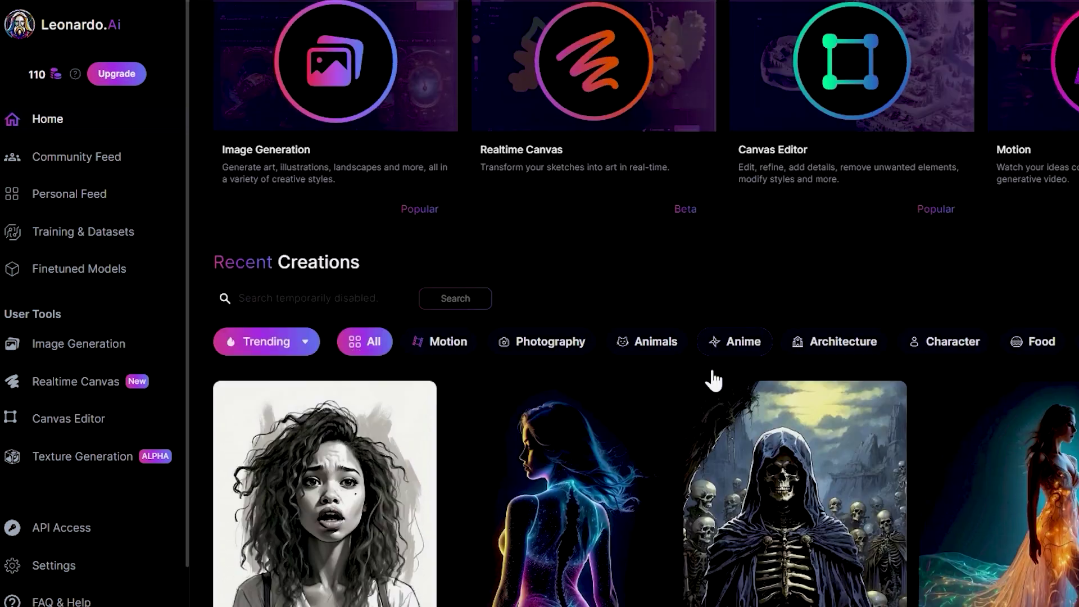
Cycle through the four outpainting variations and return to the first one.
scroll(713, 361, up, 2)
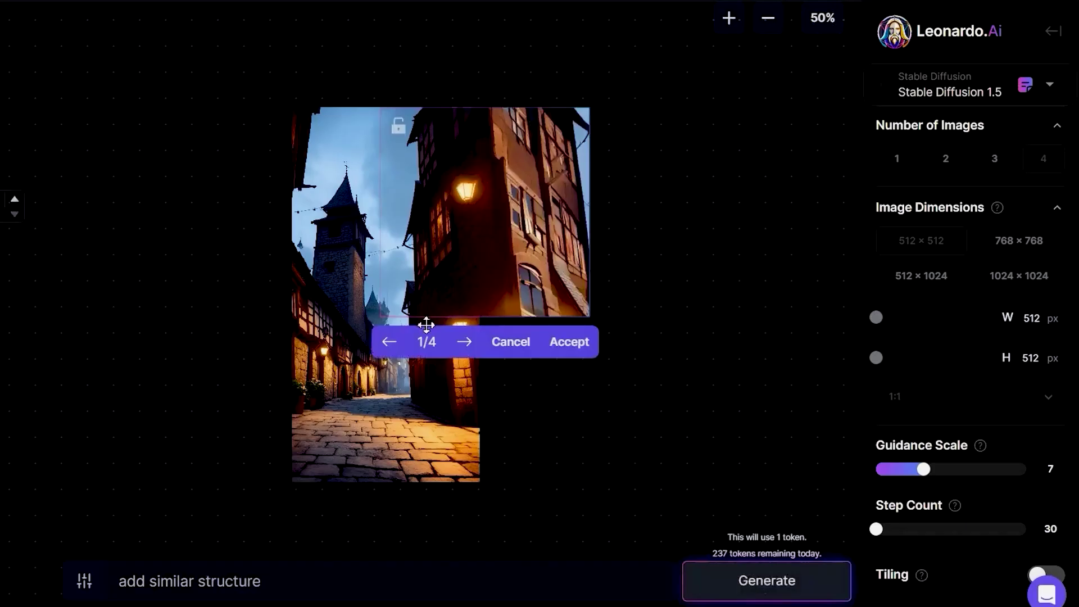
click(462, 348)
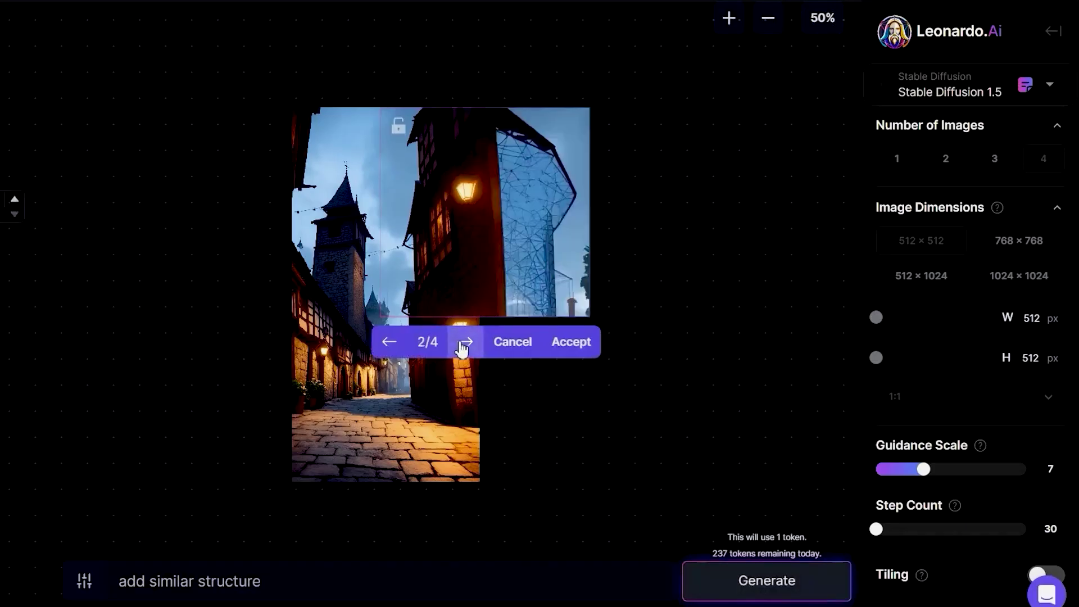
click(462, 348)
click(462, 348)
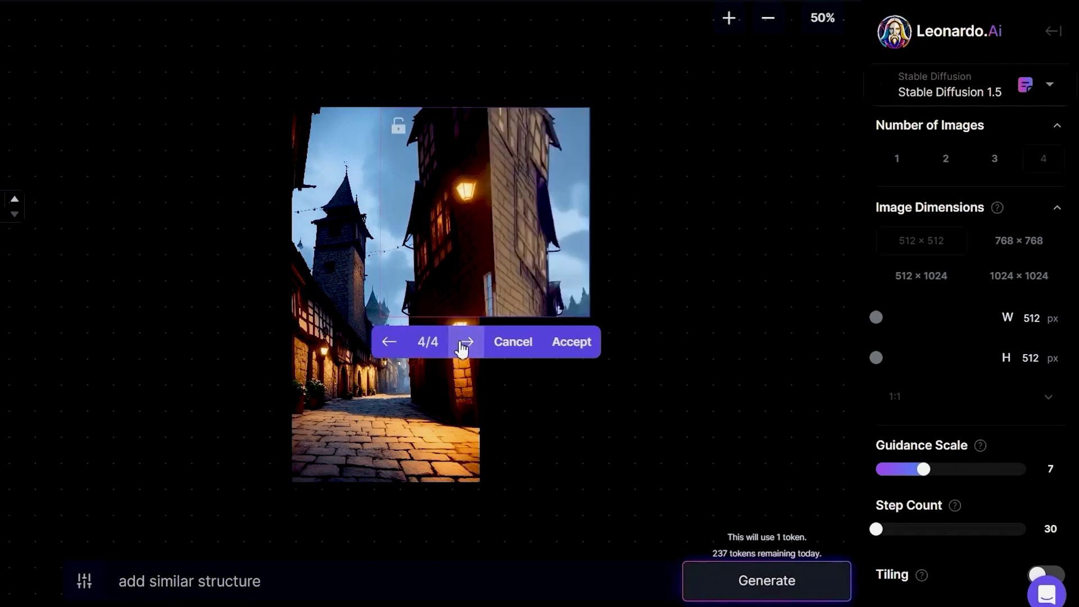
click(462, 347)
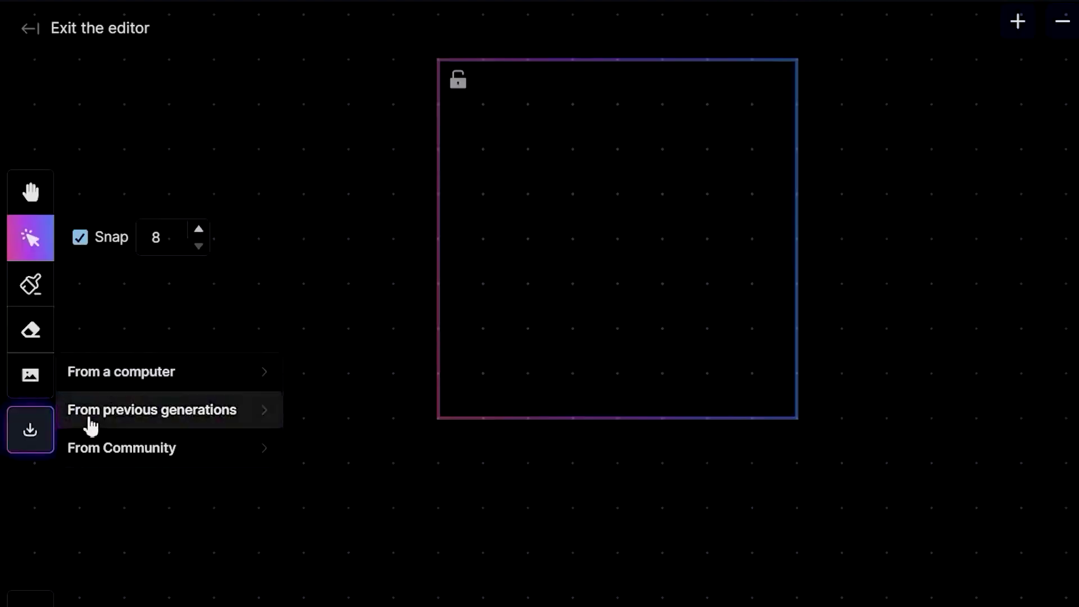
Place the medieval street image from Community on the canvas and adjust the zoom.
click(209, 446)
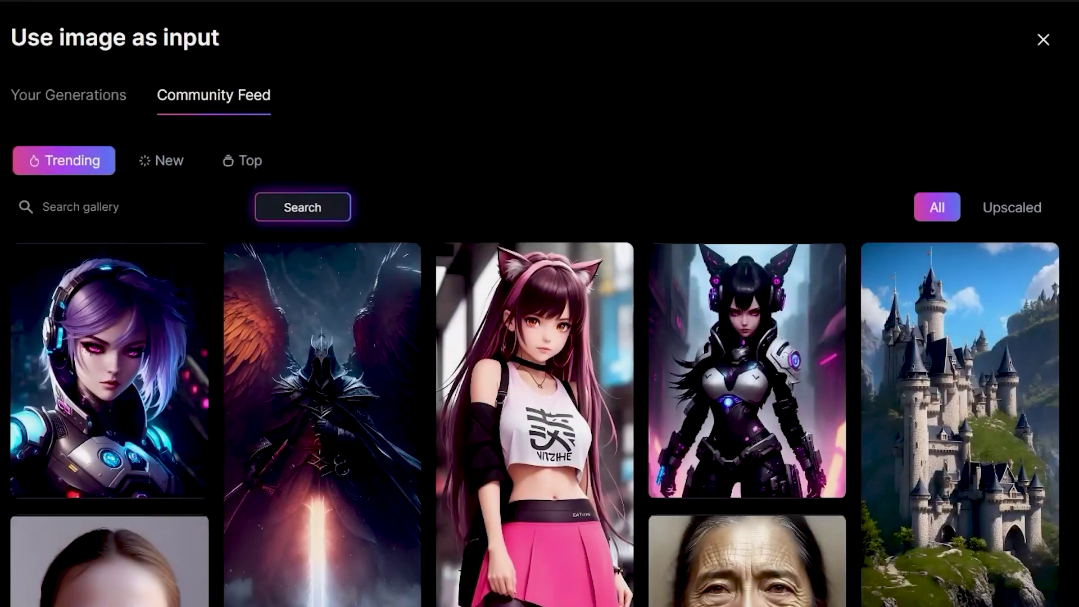
scroll(535, 353, down, 20)
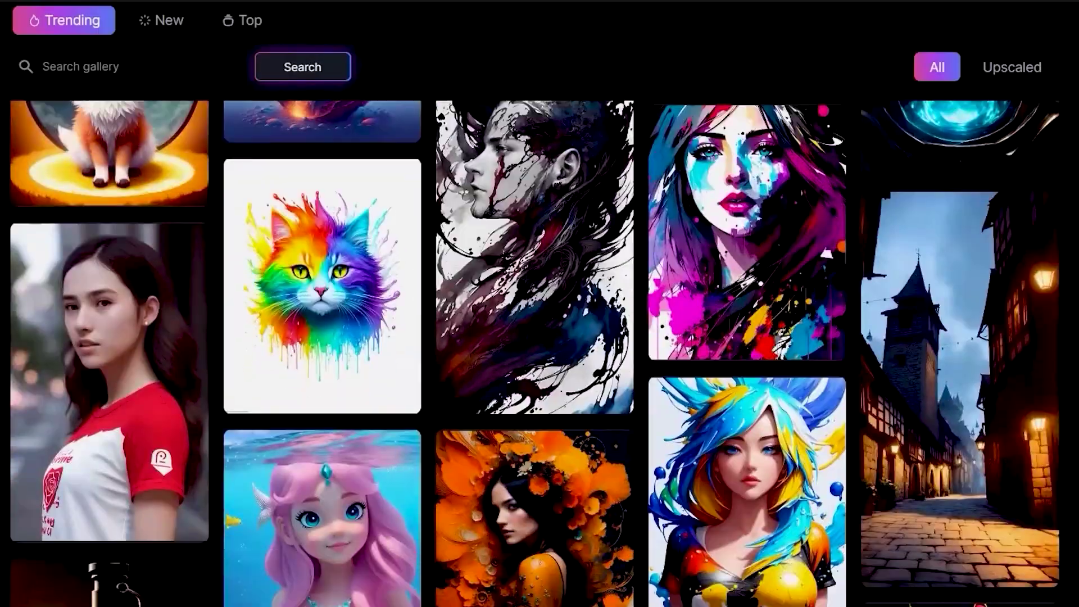
click(935, 420)
scroll(561, 343, down, 5)
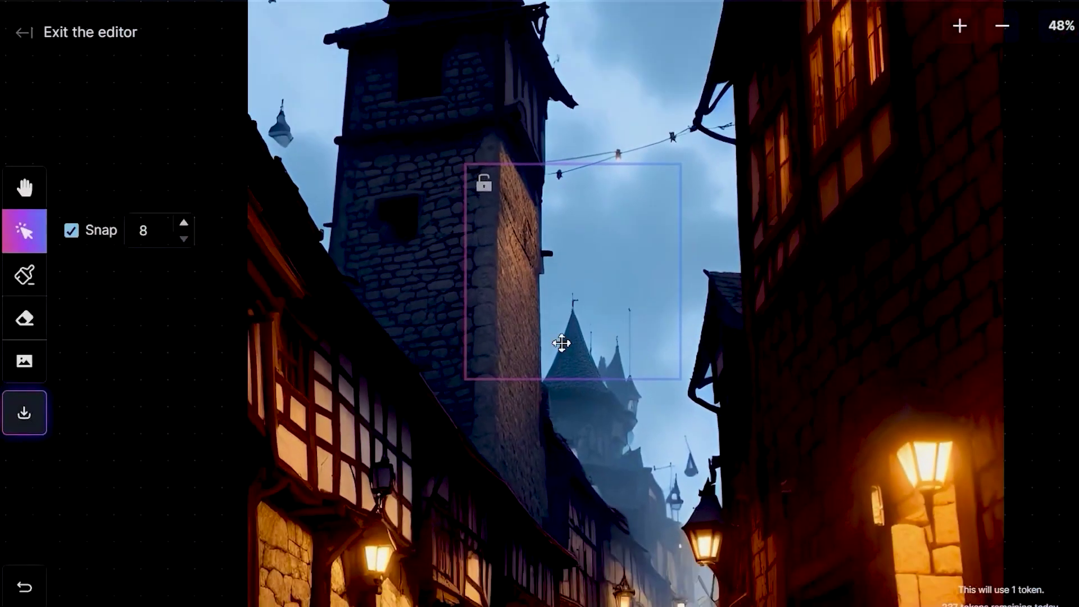
click(960, 25)
click(1002, 26)
Shrink the street image from its corner and move the generation frame over its right edge.
click(488, 196)
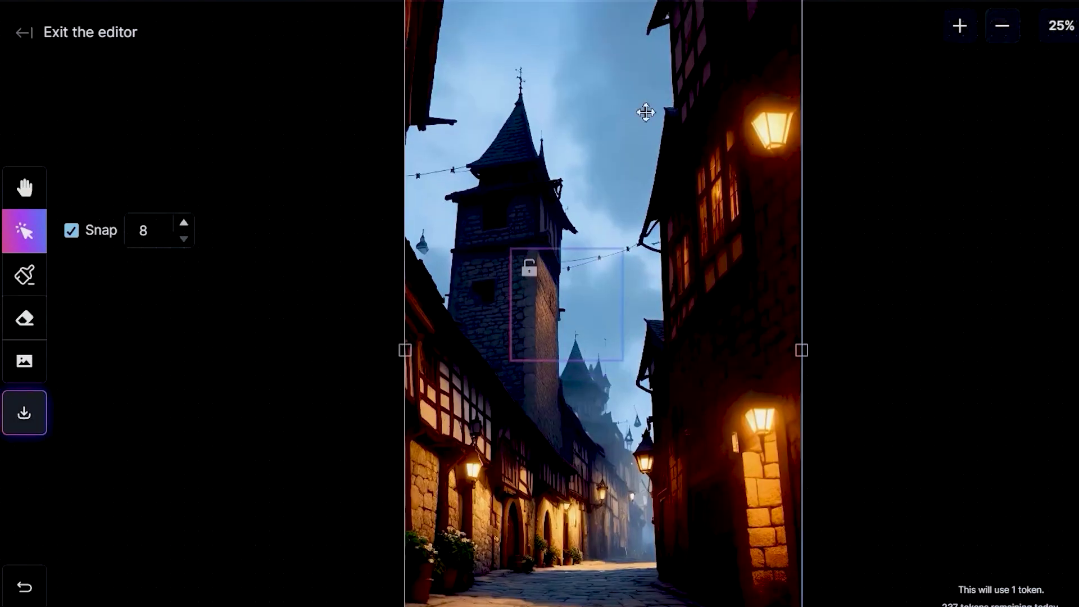
drag(808, 70, 527, 421)
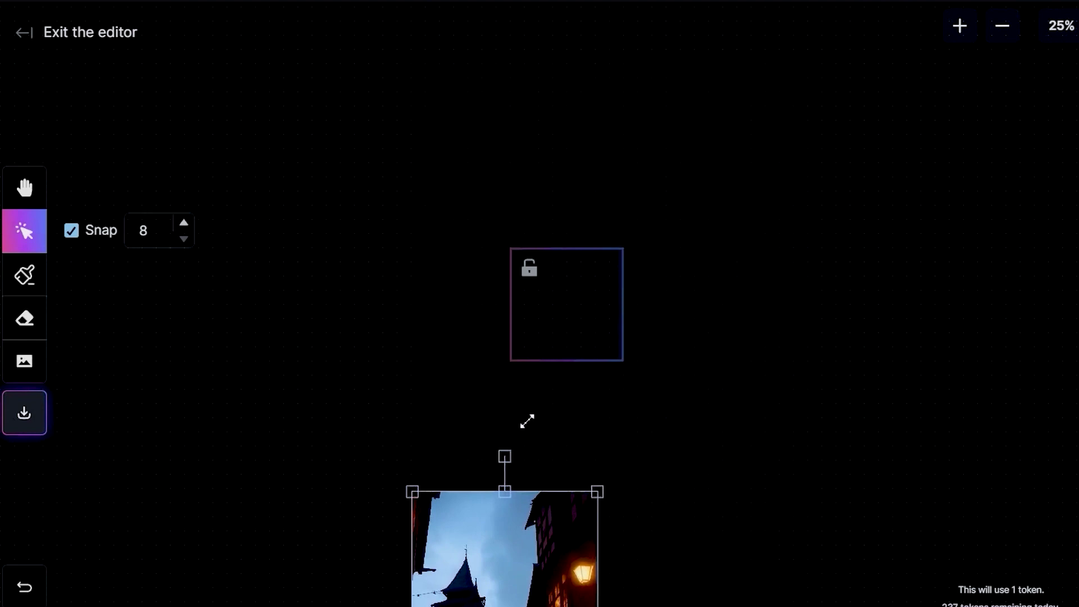
drag(502, 531, 571, 304)
drag(667, 262, 598, 262)
drag(571, 326, 610, 333)
scroll(520, 387, up, 2)
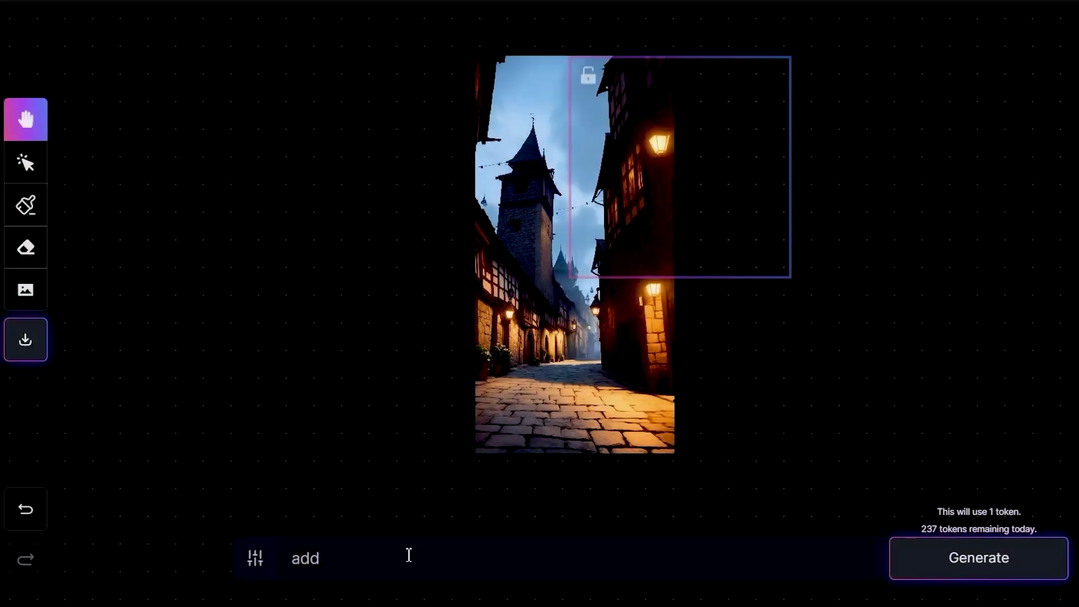
Outpaint the frame with 'add similar structure', browse the variations and accept the first.
click(410, 555)
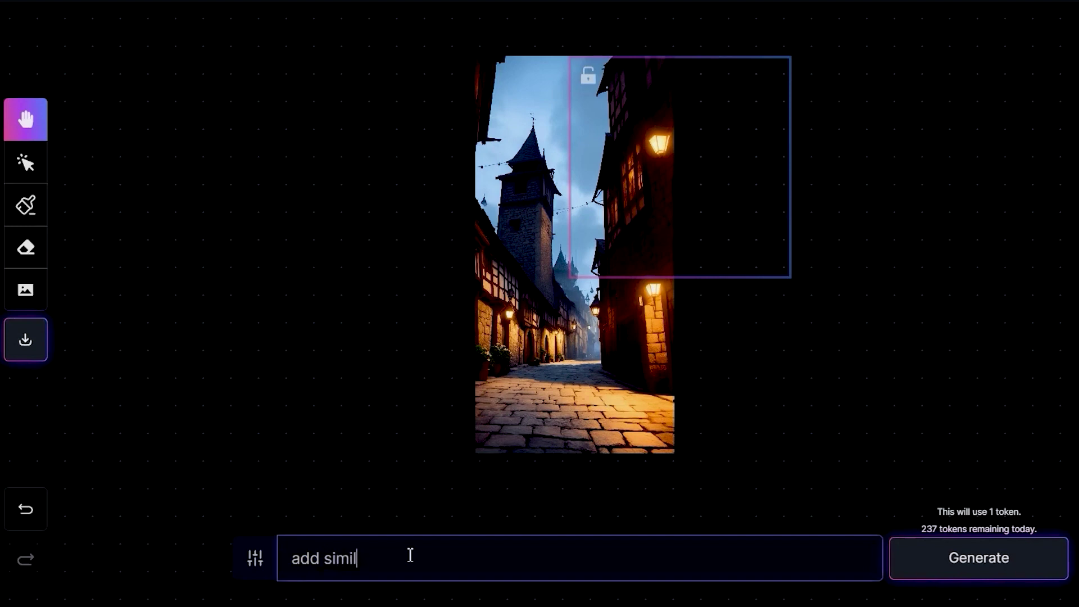
click(963, 558)
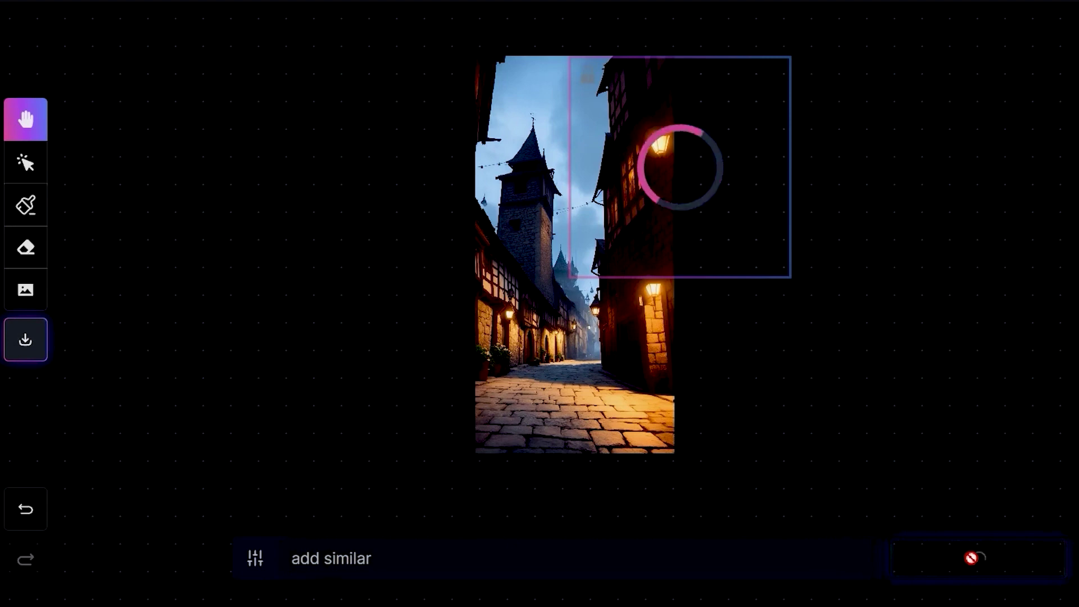
click(658, 305)
click(658, 305)
click(658, 305)
click(658, 305)
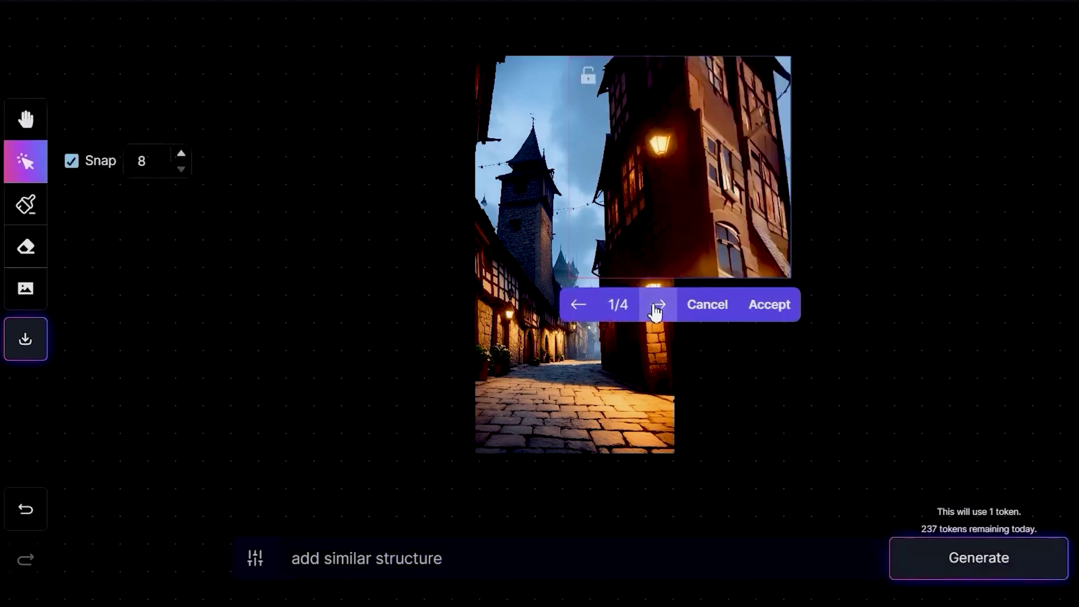
click(770, 305)
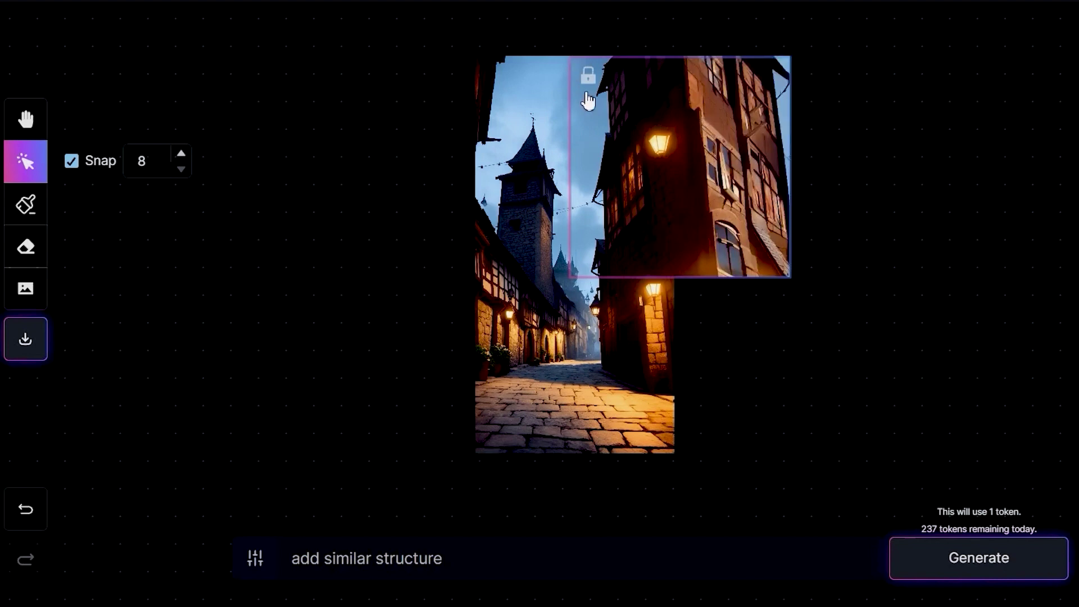
Fill the lower-right gap and accept it, then keep the new buildings on the left.
drag(618, 119, 634, 294)
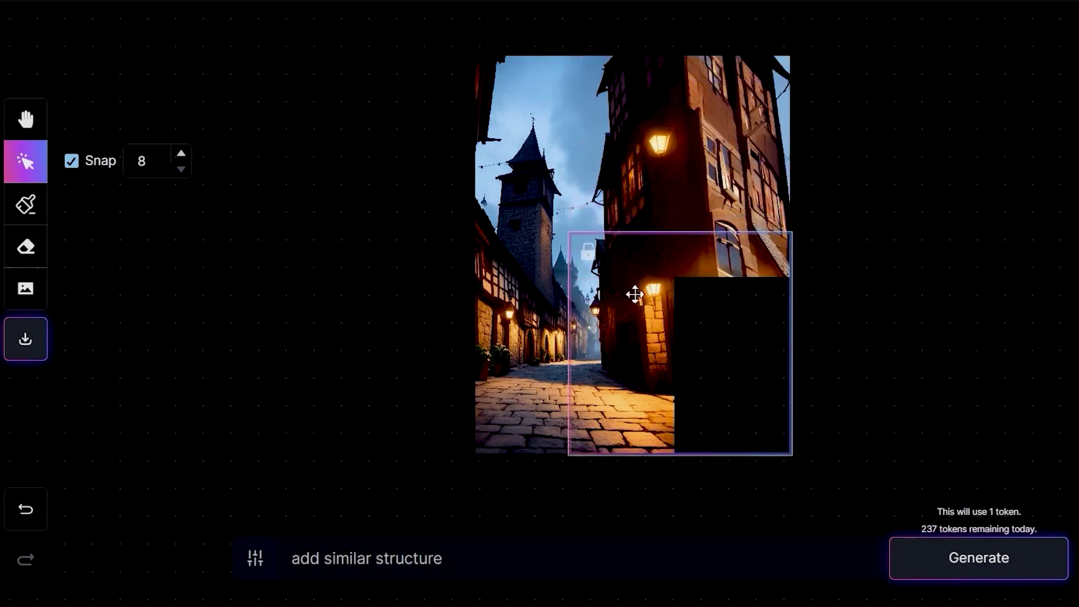
click(1007, 560)
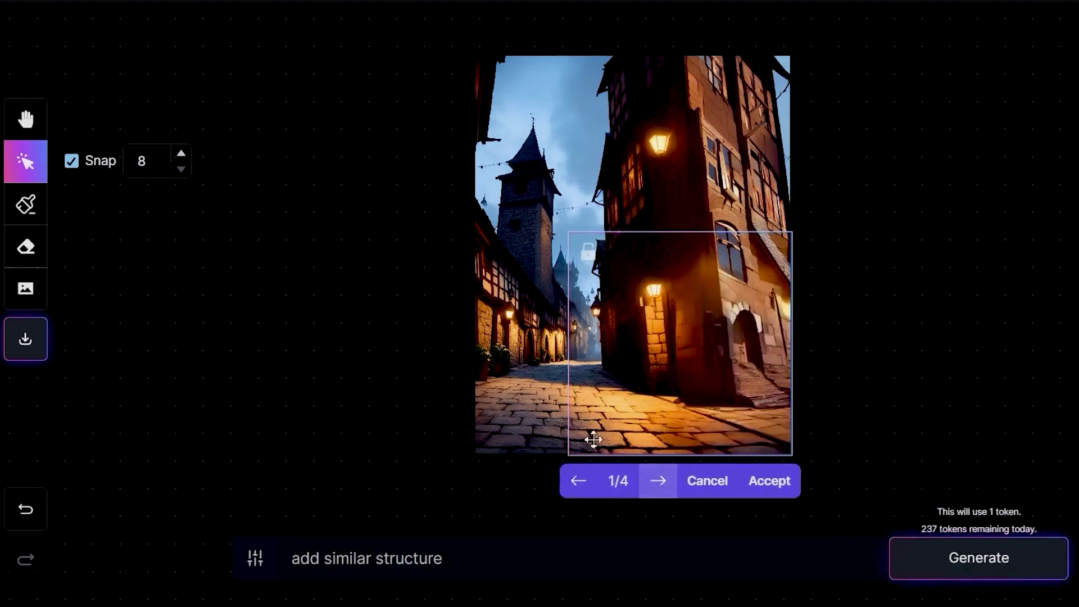
click(768, 482)
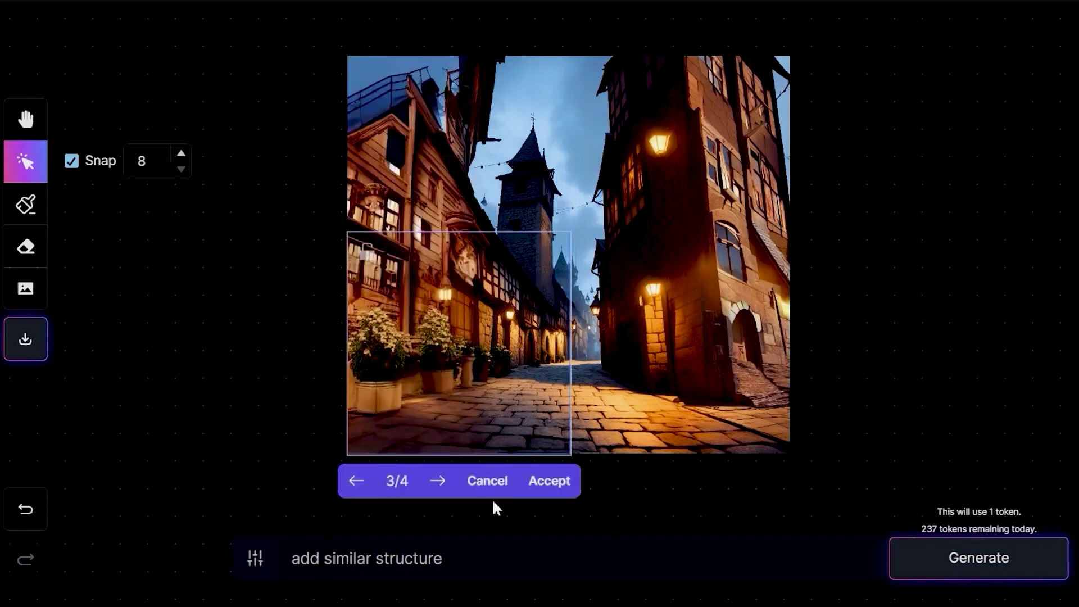
click(549, 485)
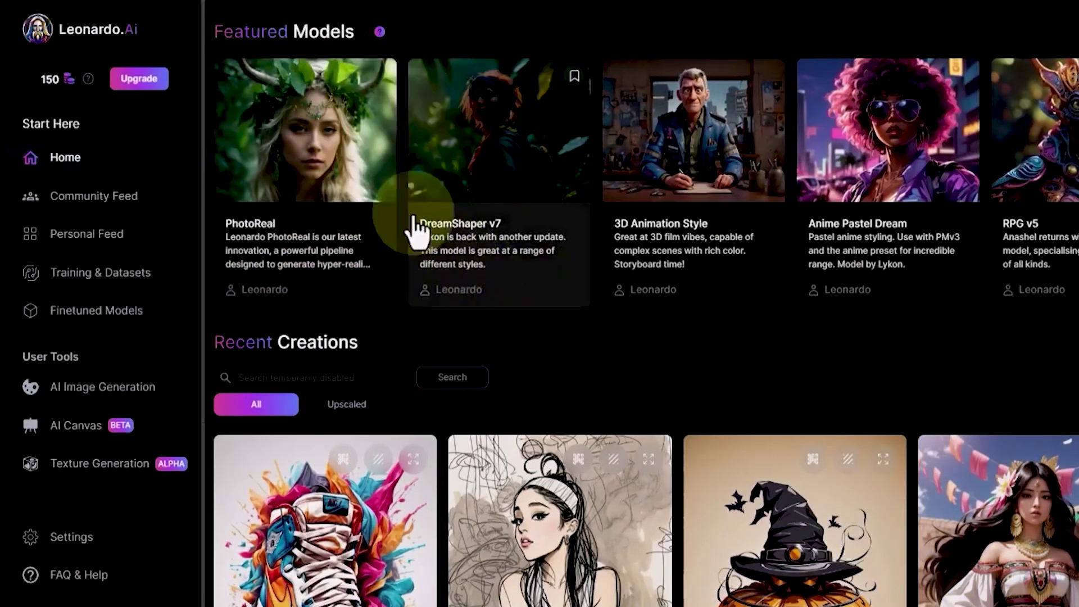
Open the PhotoReal model details and remove the fairy image's background.
click(368, 150)
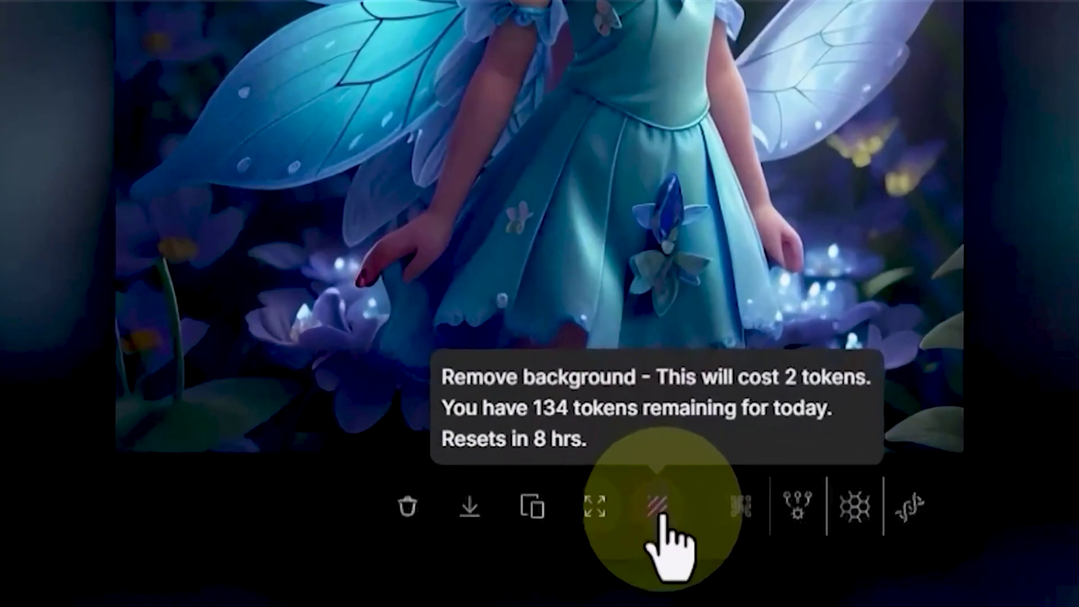
click(596, 568)
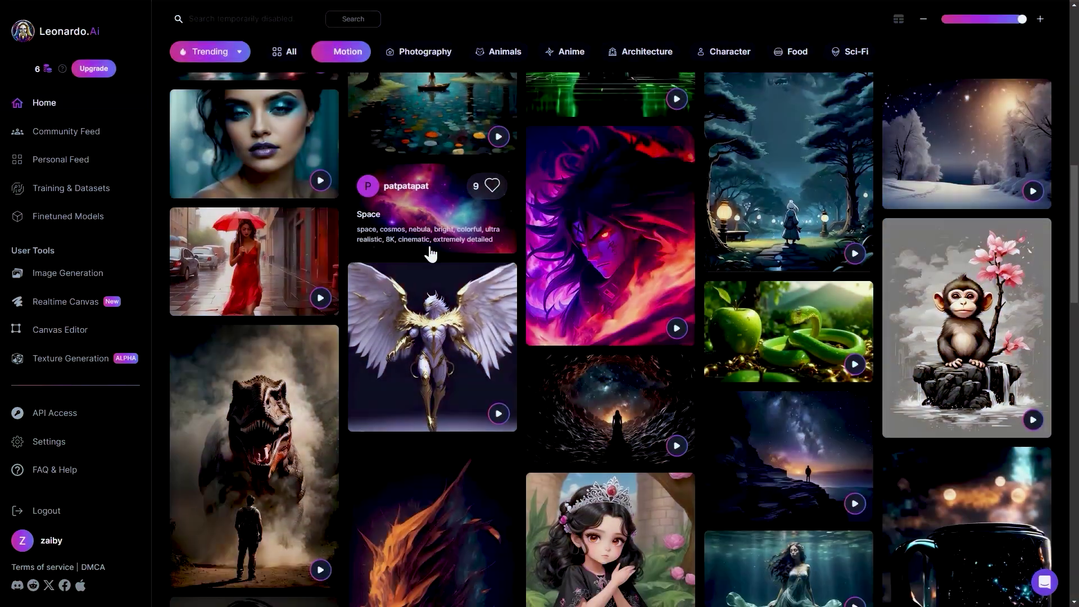
Scroll the Recent Creations feed and filter it to Architecture images.
scroll(431, 255, down, 9)
scroll(430, 253, up, 6)
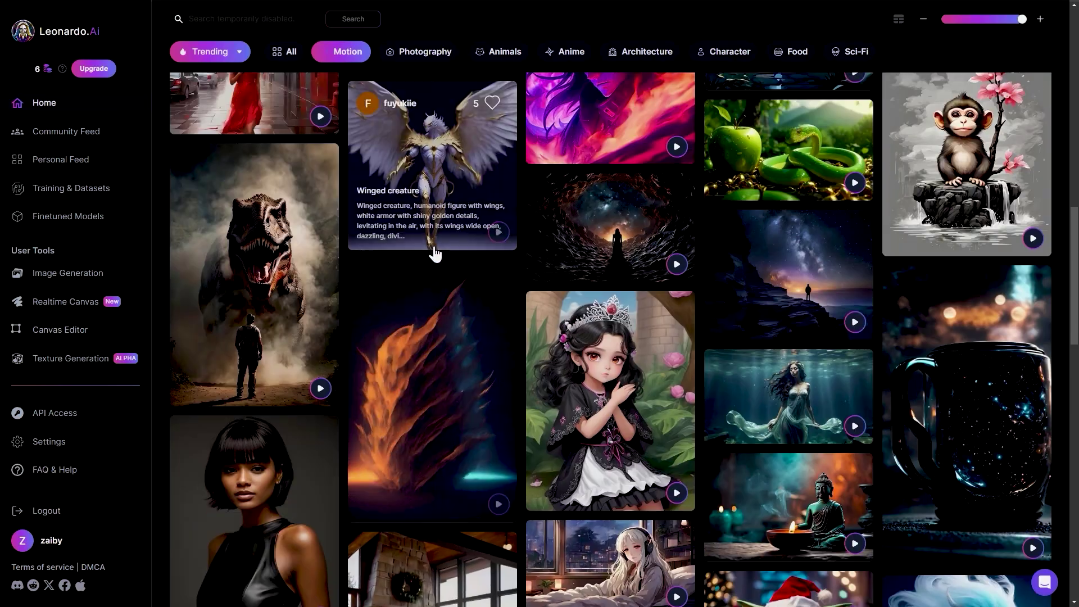
scroll(435, 255, up, 12)
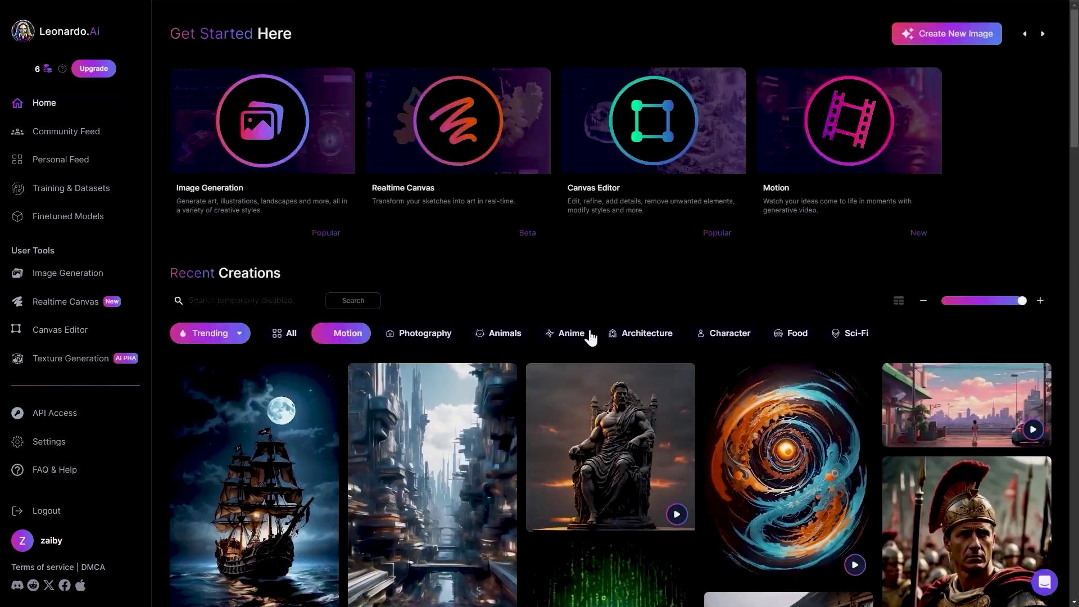
click(645, 334)
Browse the Architecture results, then begin a new prompt '3d character , cinematic ,'.
scroll(643, 357, down, 5)
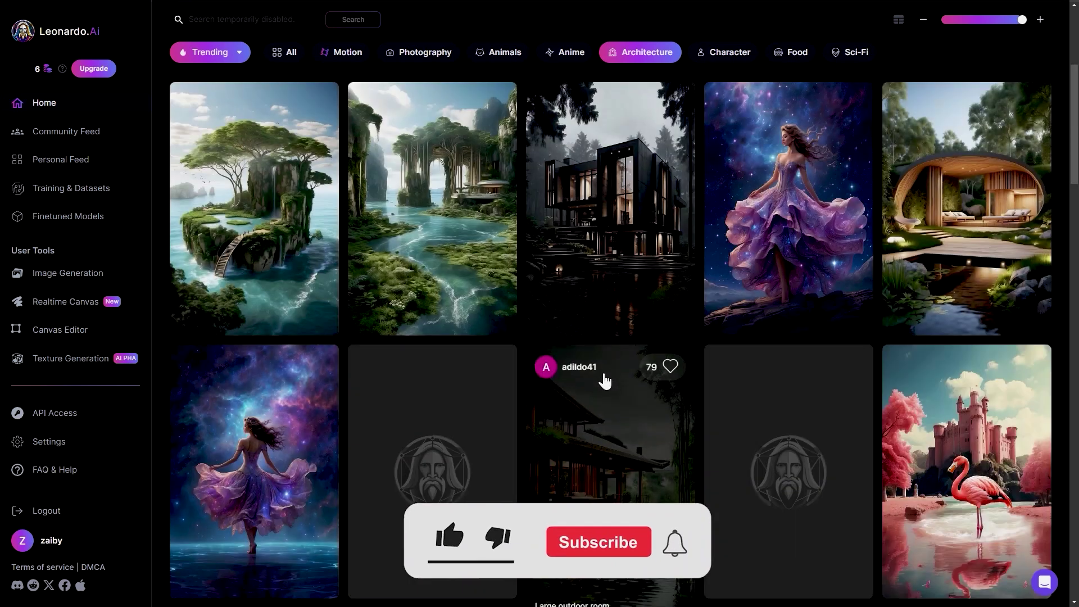
scroll(603, 381, down, 10)
scroll(599, 377, down, 7)
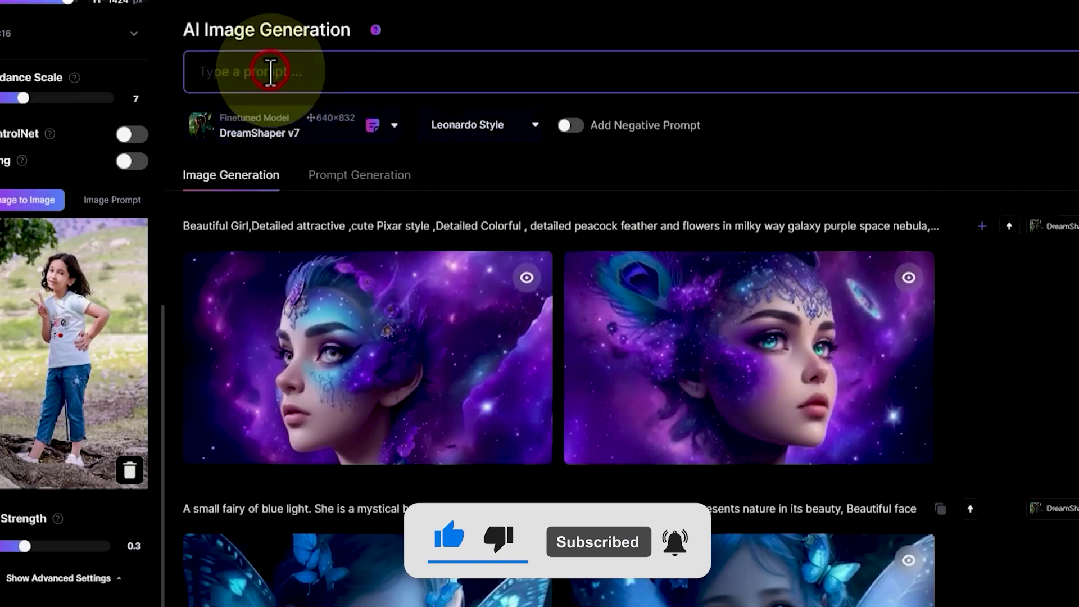
click(264, 72)
text(3d character , cinematic ,)
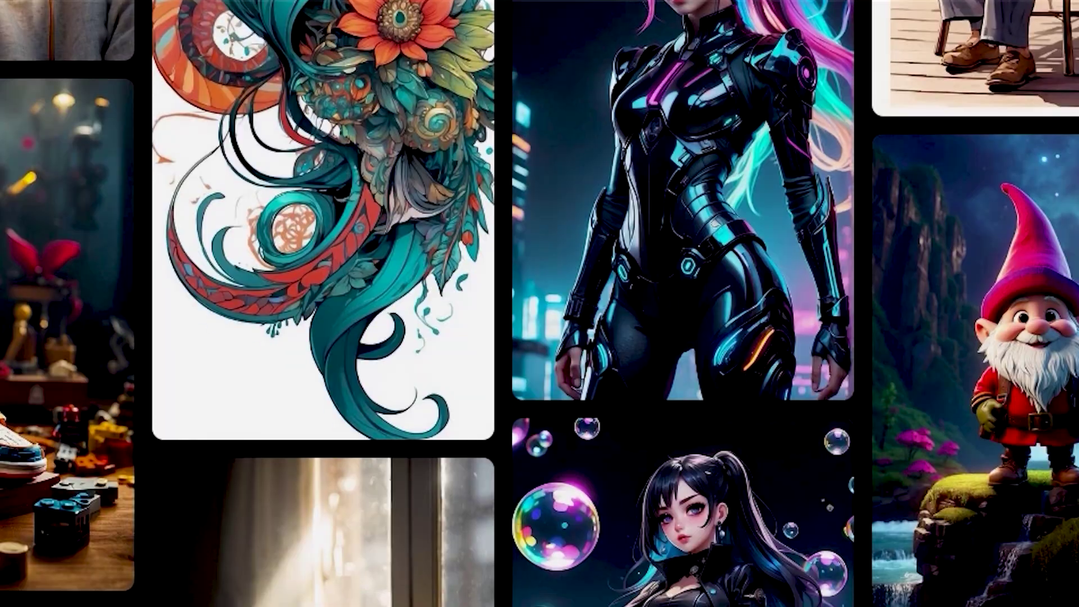